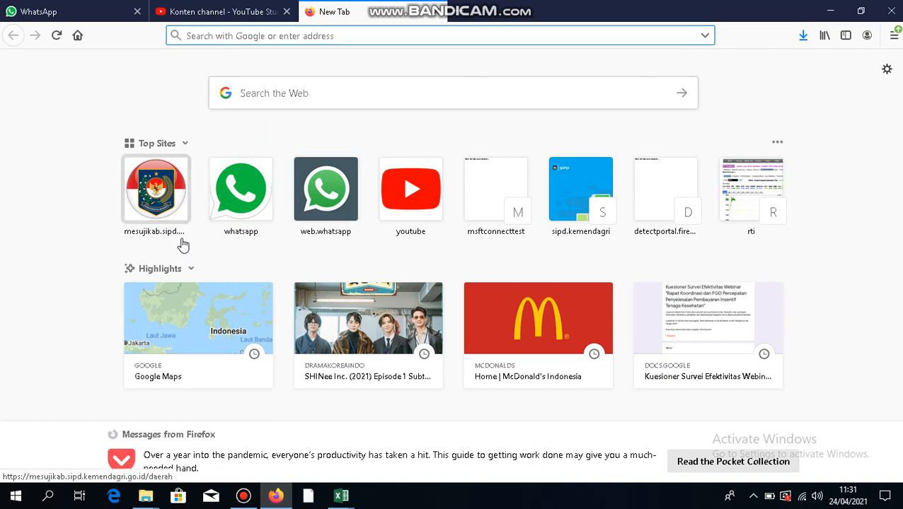
Open the Mesuji SIPD site and go to Perencanaan Pembangunan Daerah within Sistem Informasi Pembangunan Daerah.
click(172, 220)
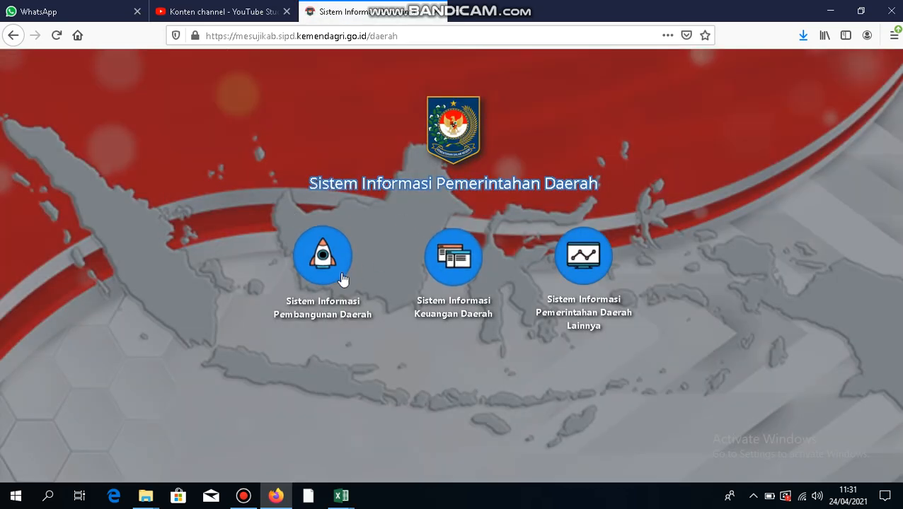
click(333, 269)
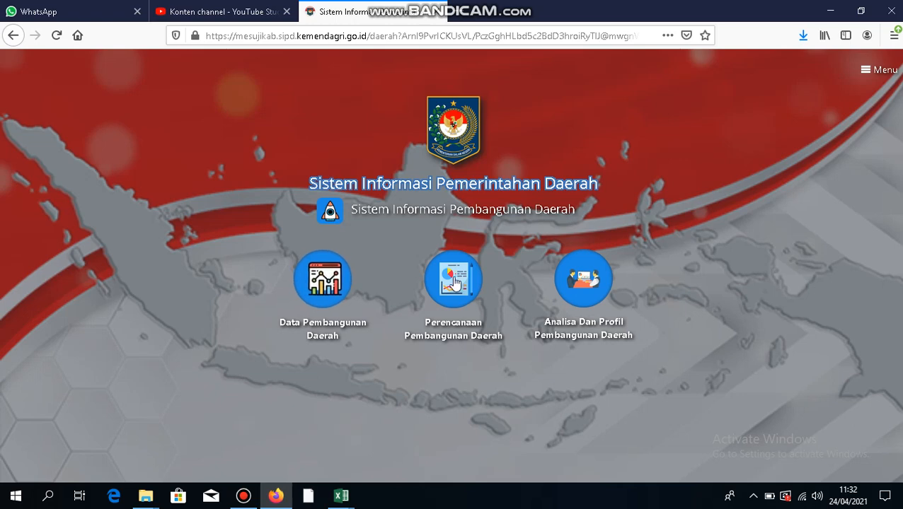
click(449, 281)
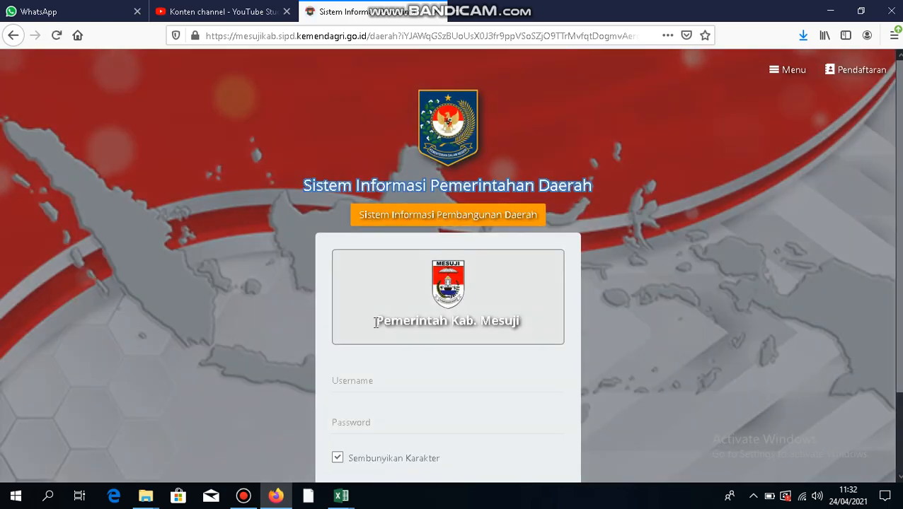
Fill in the username and password from a saved login and log in.
scroll(371, 324, down, 3)
click(370, 287)
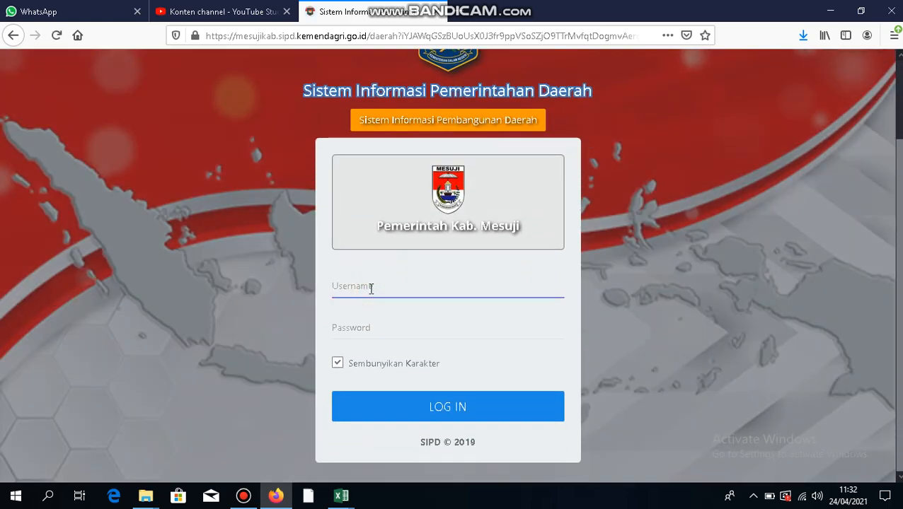
scroll(387, 212, down, 3)
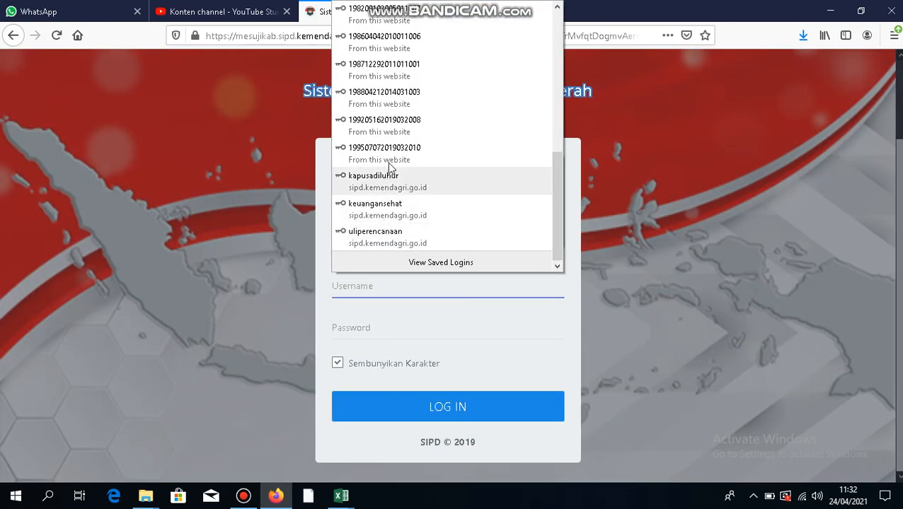
click(392, 151)
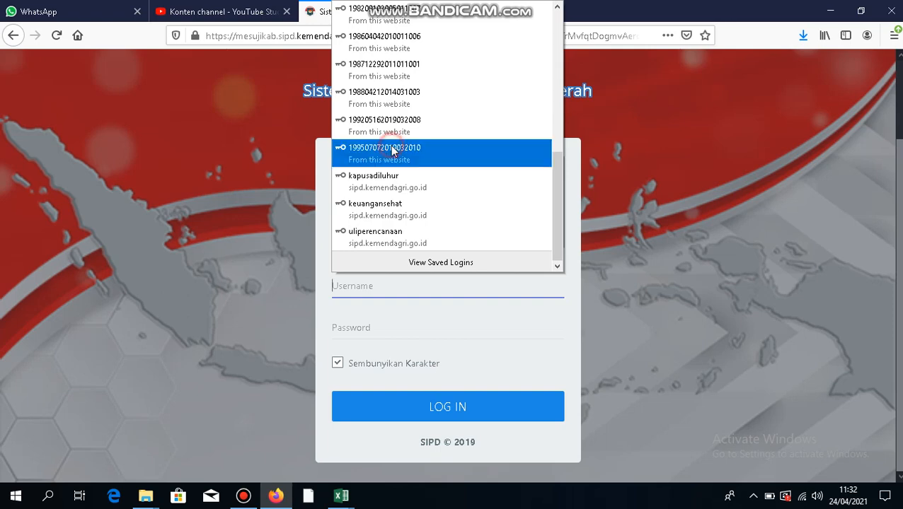
click(473, 409)
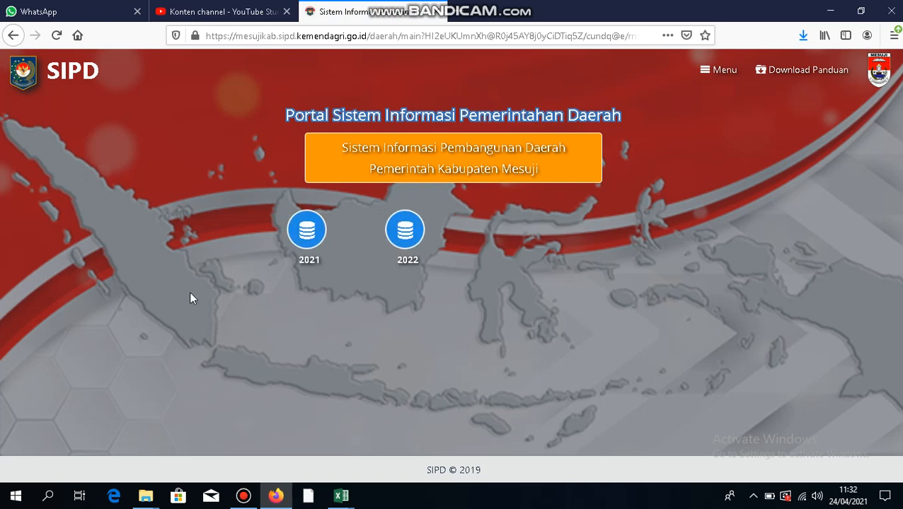
Open the 2022 data and enter the Perencanaan (RKPD) stage with the year 2022.
click(400, 226)
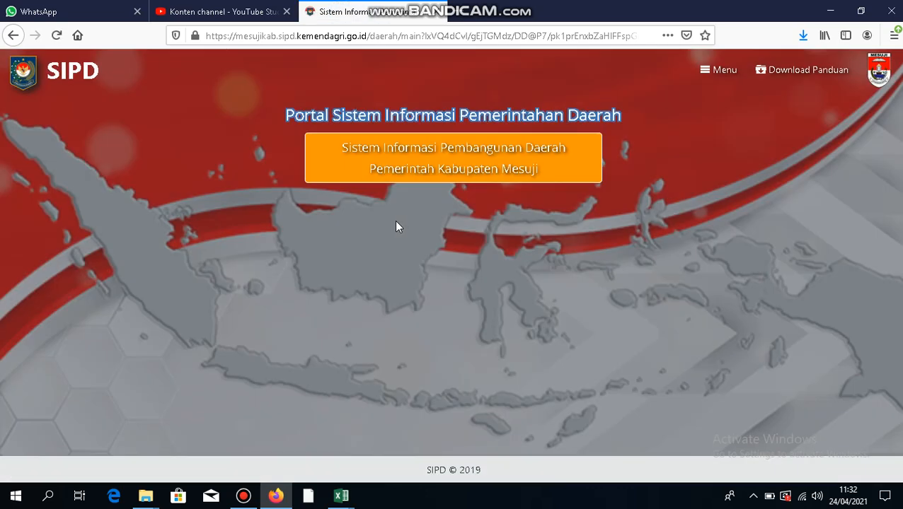
click(398, 232)
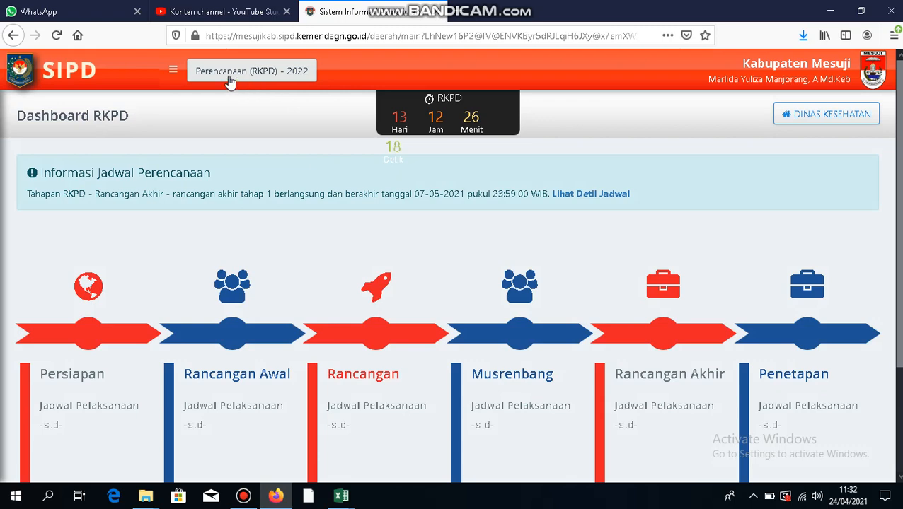
click(285, 73)
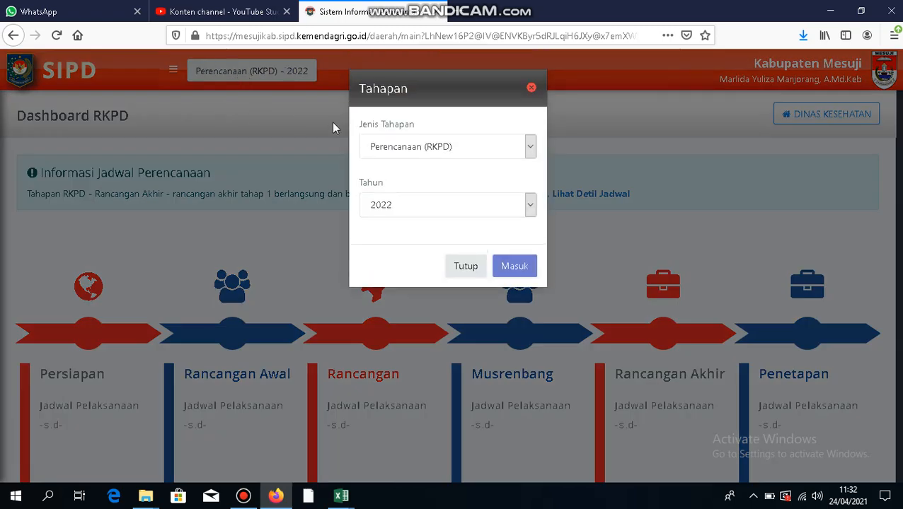
click(391, 153)
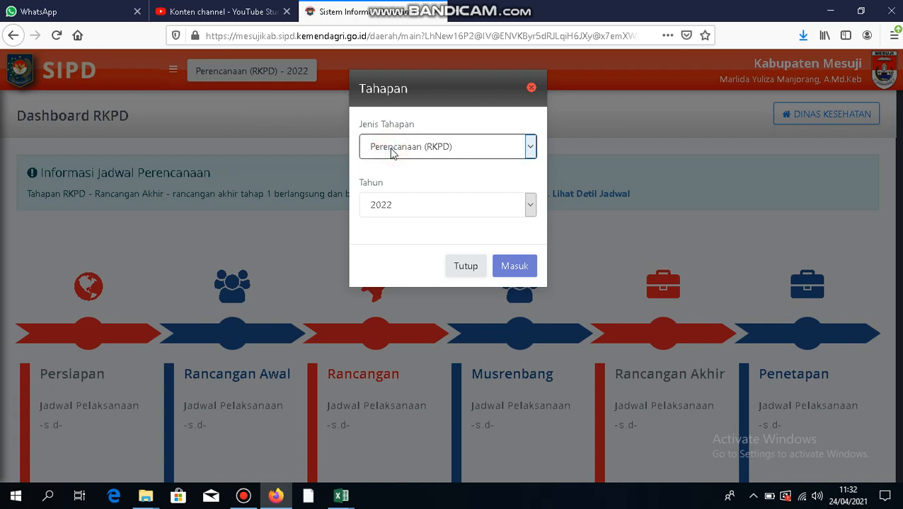
click(526, 145)
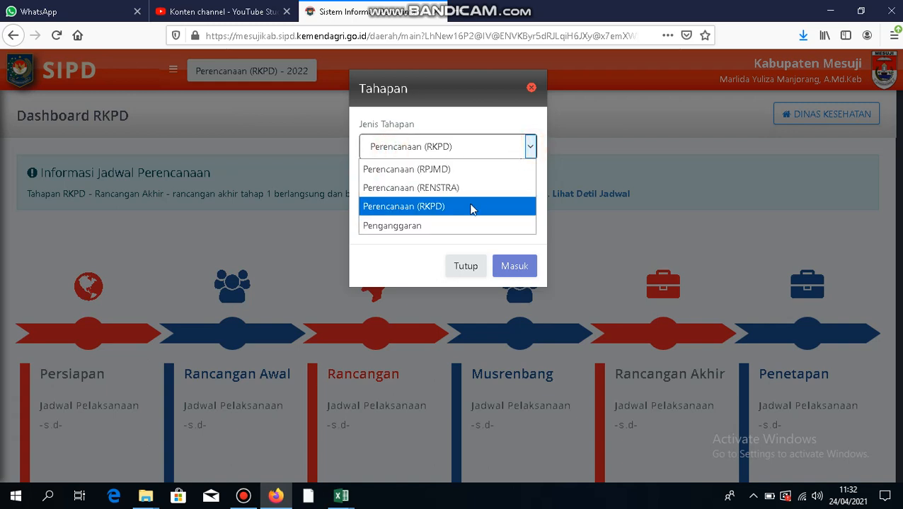
click(471, 206)
click(413, 205)
click(390, 261)
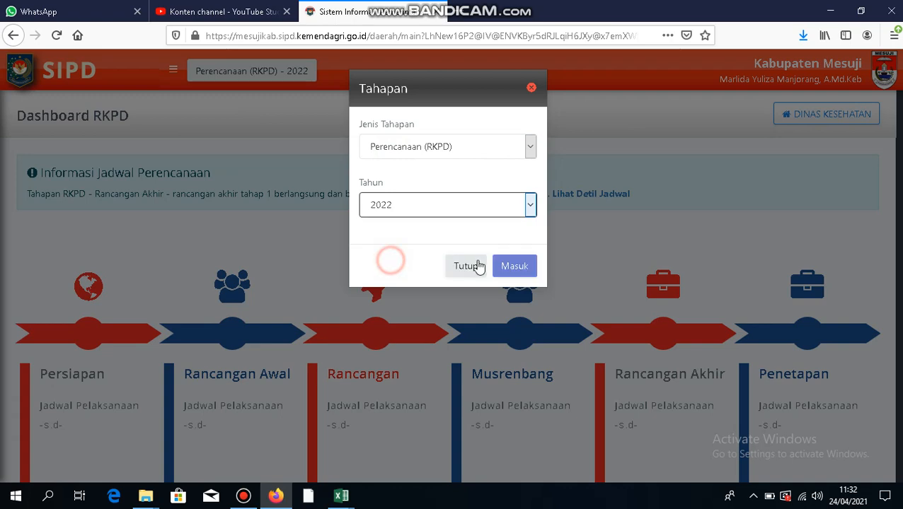
click(515, 269)
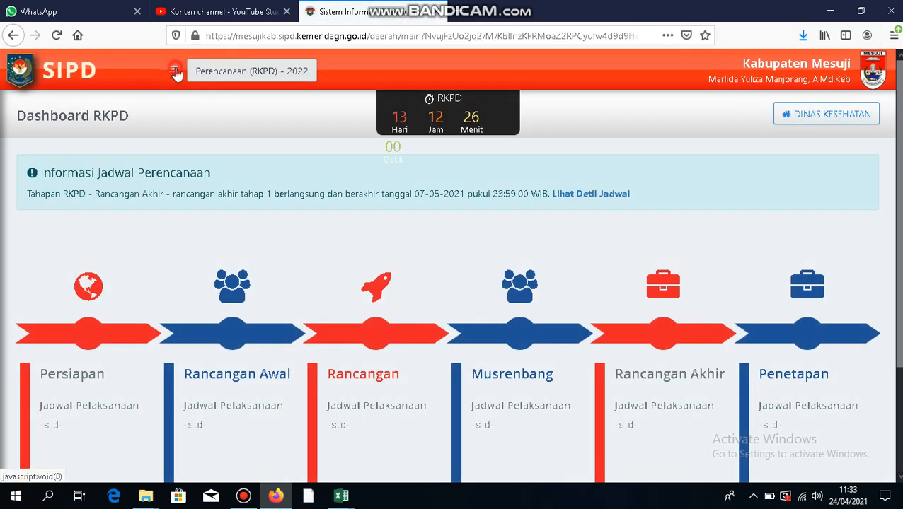
Open the Kegiatan / Sub Kegiatan Belanja list of Dinas Kesehatan.
click(174, 72)
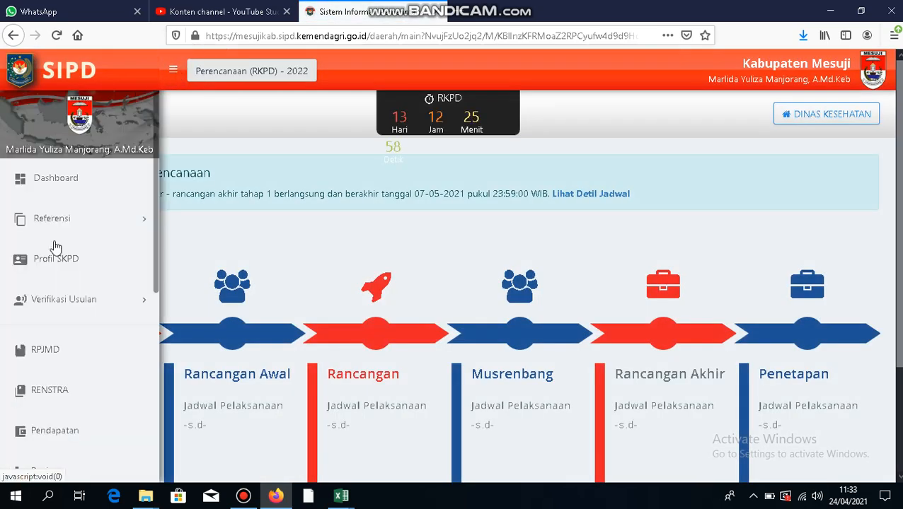
scroll(74, 396, down, 1)
click(81, 464)
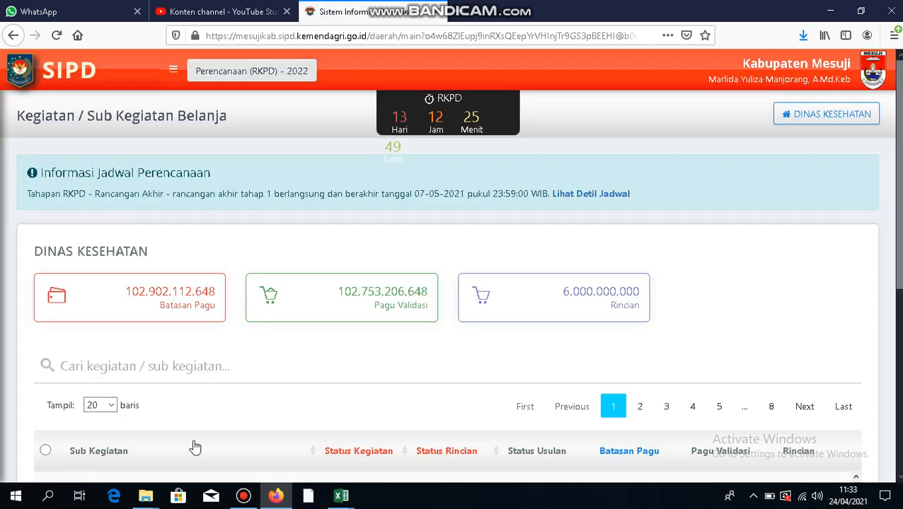
Open Detil Rincian for sub kegiatan 1.02.05.2.01.01 Peningkatan Upaya Promosi Kesehatan, Advokasi, Kemitraan dan Pemberdayaan Masyarakat.
scroll(196, 447, down, 4)
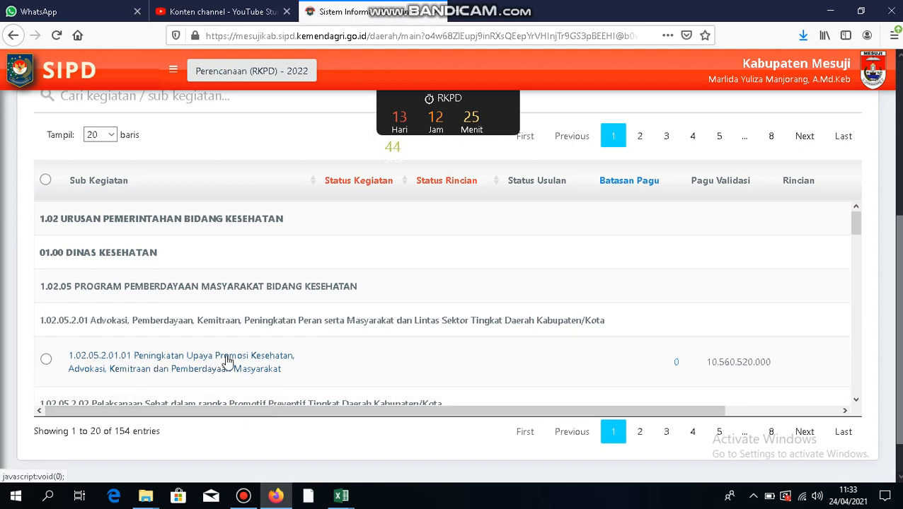
click(153, 411)
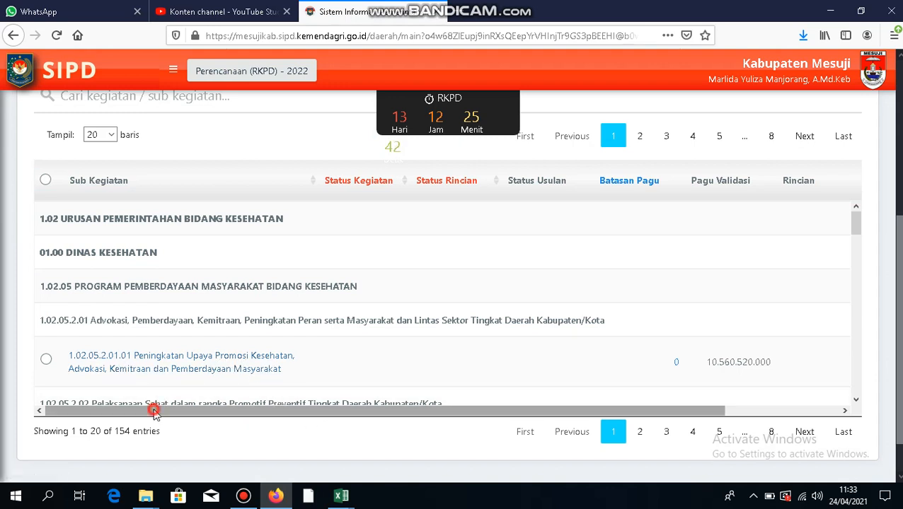
drag(154, 411, 356, 401)
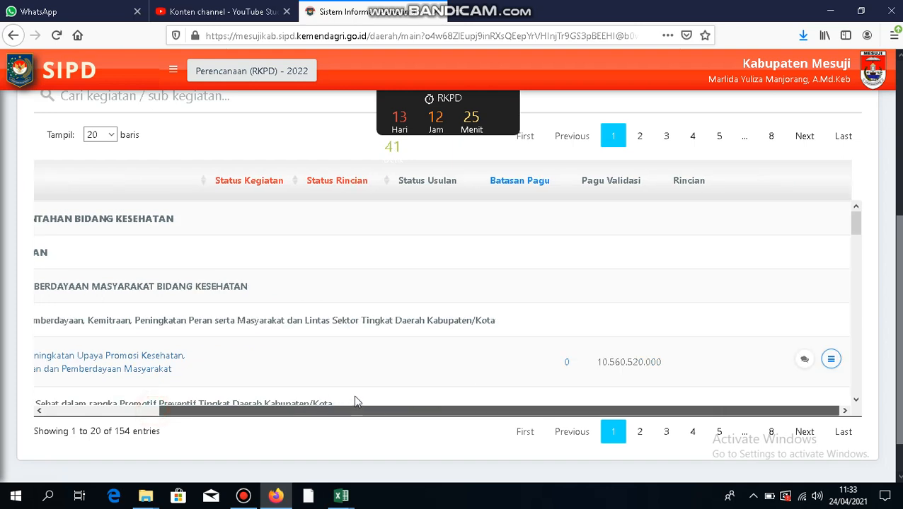
click(831, 363)
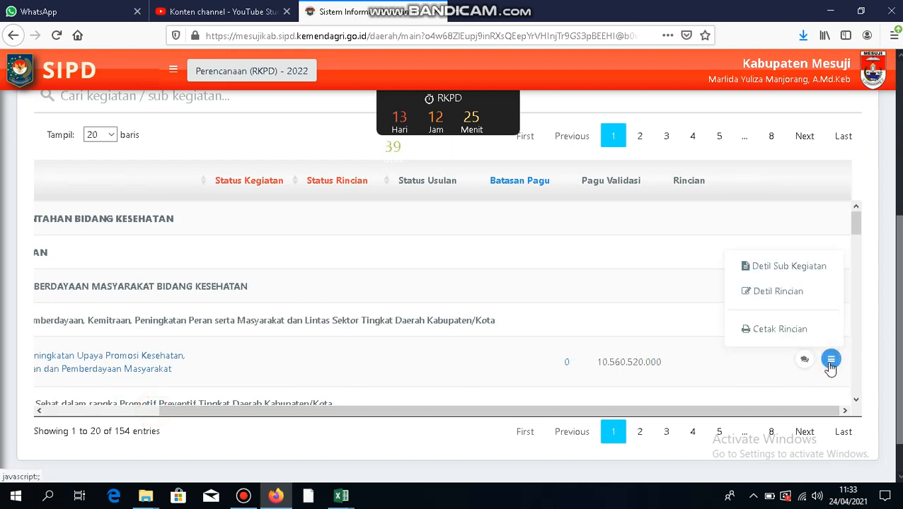
click(786, 291)
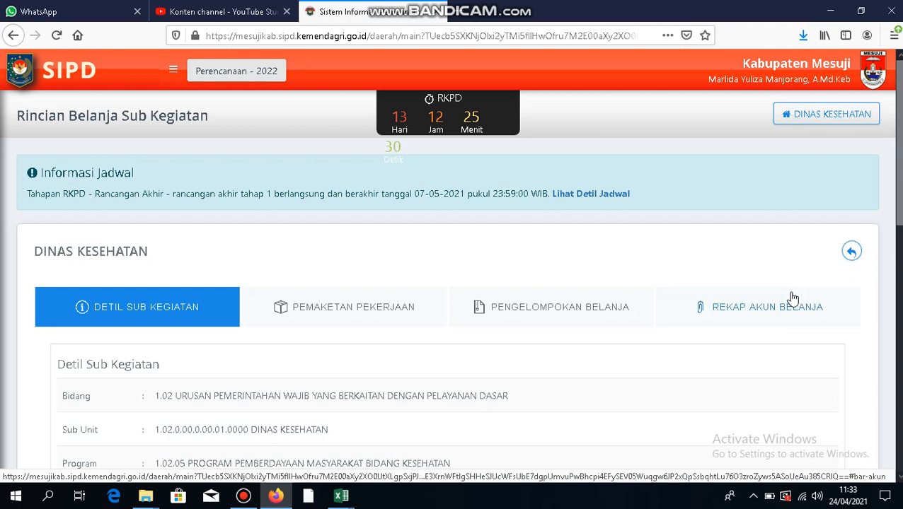
Start a new Standar Harga expenditure entry for this sub kegiatan.
scroll(674, 282, down, 2)
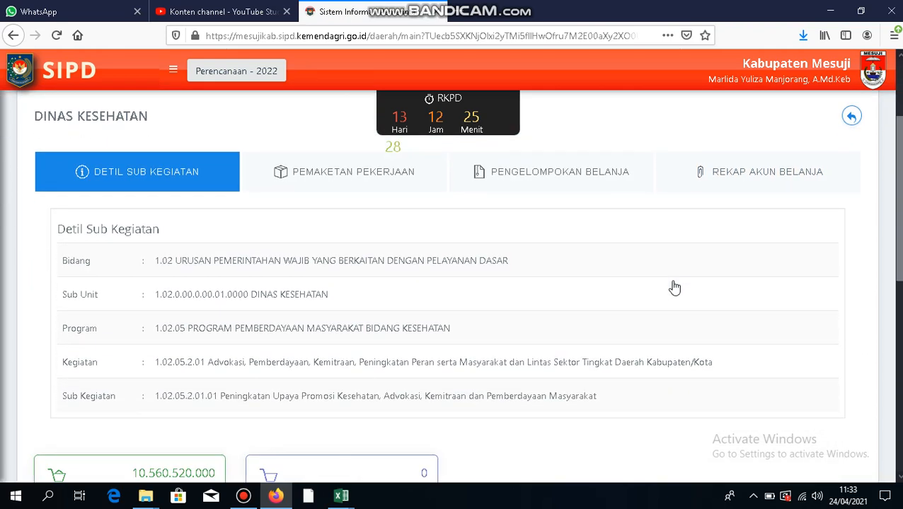
scroll(674, 288, down, 5)
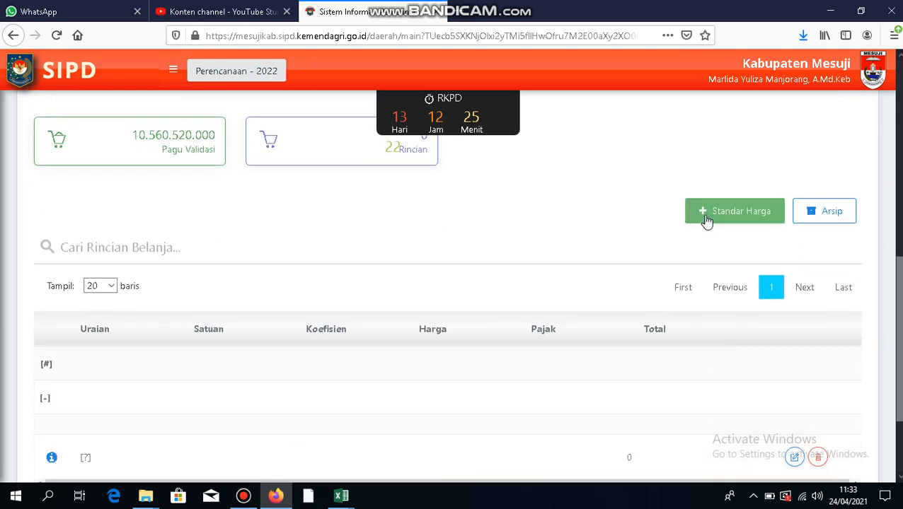
click(706, 221)
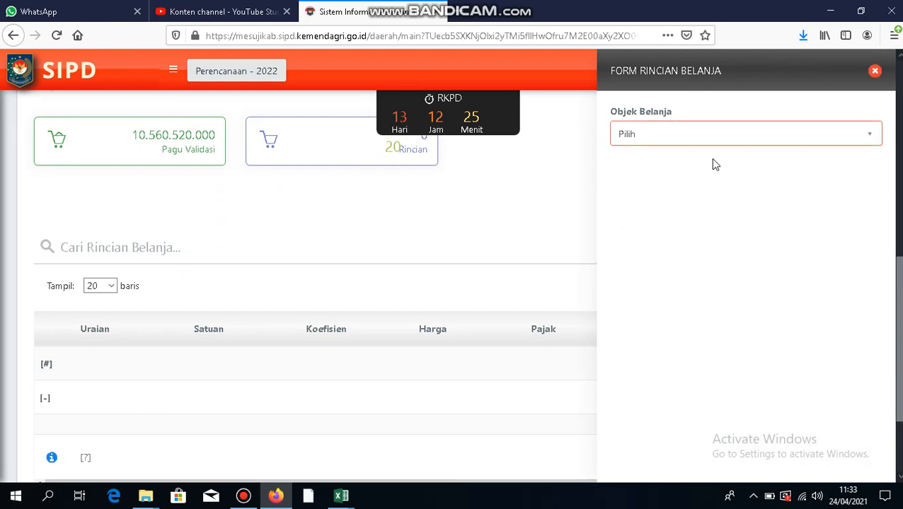
Restore the browser to a smaller window, switch to the Excel workbook with sheet 05.2.01.01 and restore it to a smaller window too.
click(863, 13)
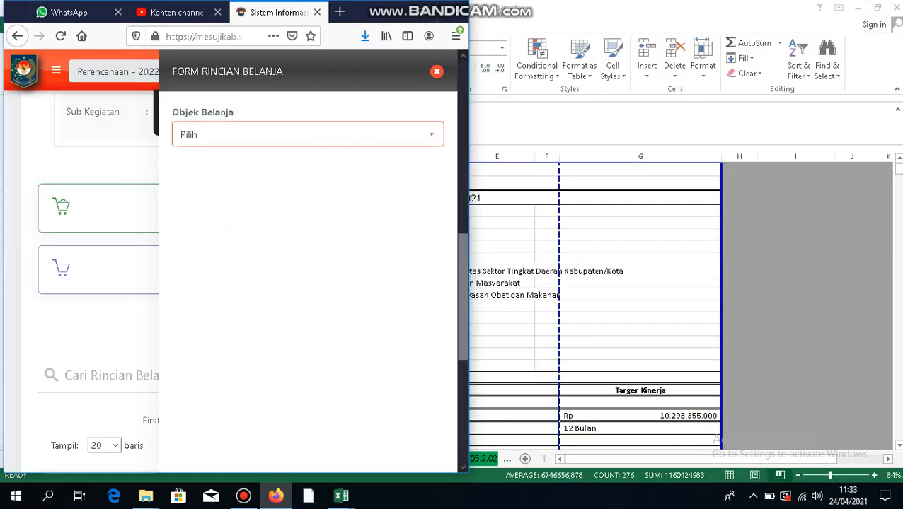
click(703, 241)
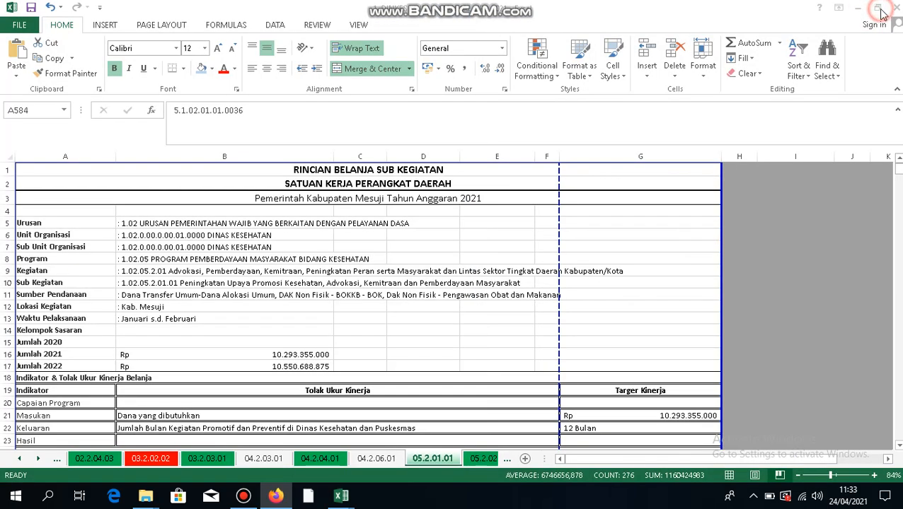
click(676, 276)
click(517, 262)
click(429, 378)
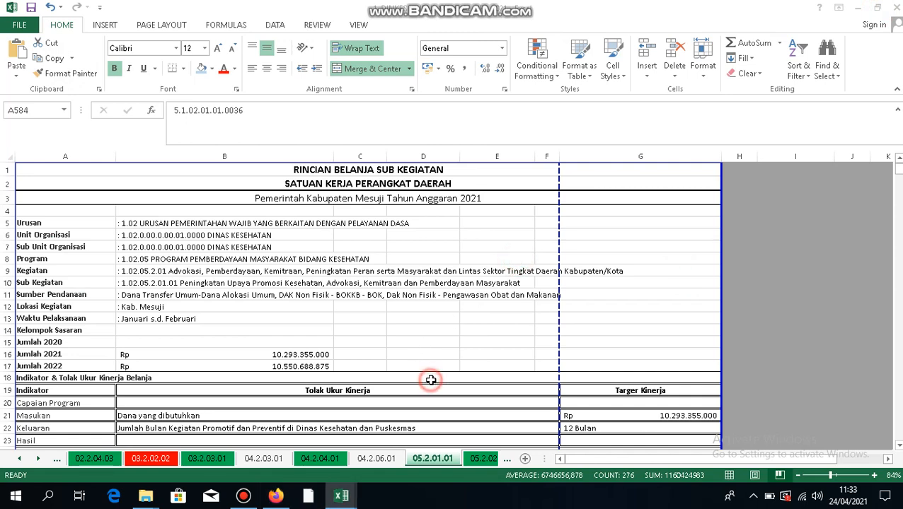
click(500, 222)
click(430, 281)
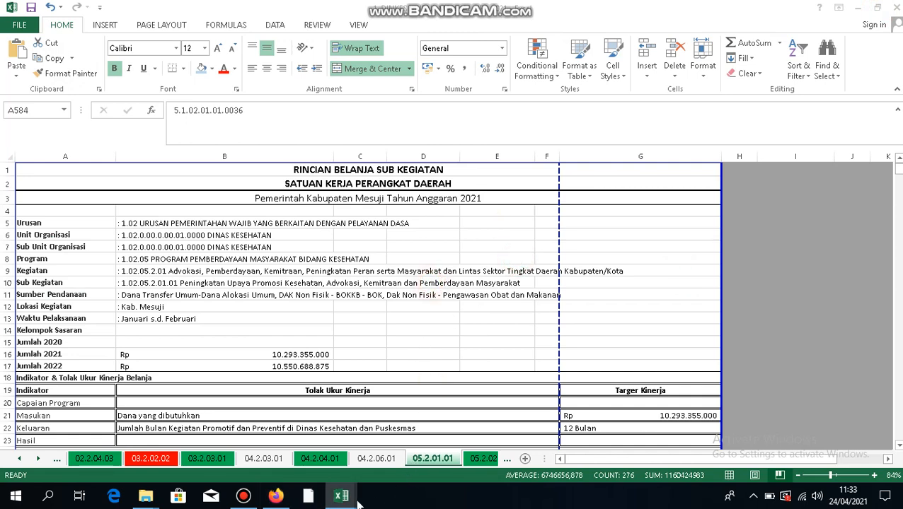
click(877, 8)
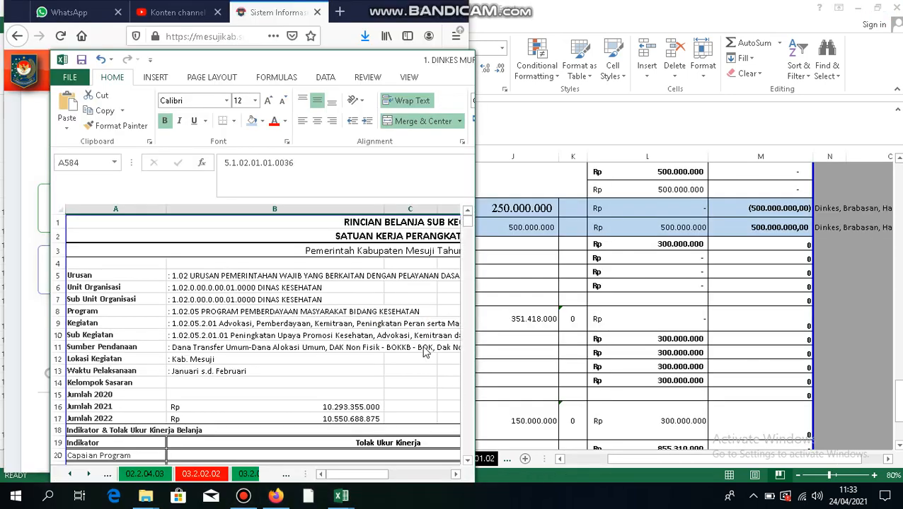
Bring the Excel workbook "1. DINKES MURNI MANUAL SIPD 2021" in front of the other maximized workbook.
click(345, 61)
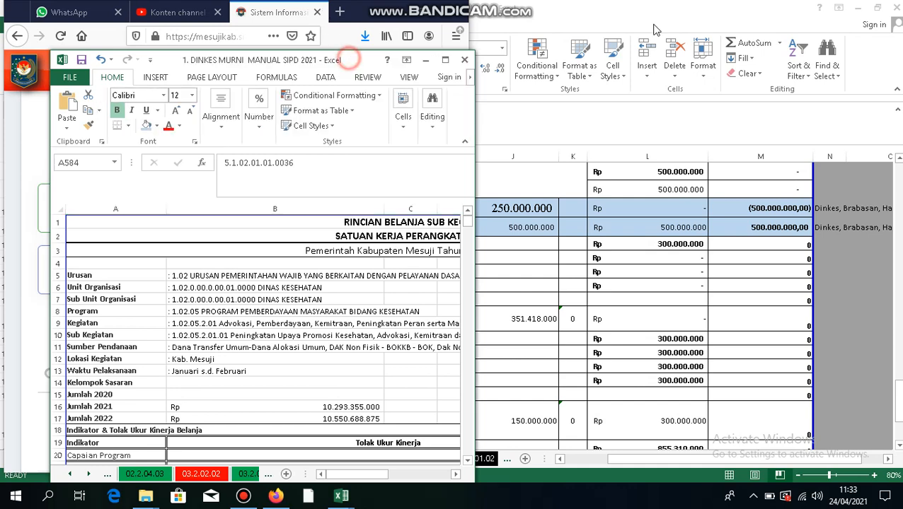
click(651, 27)
click(347, 505)
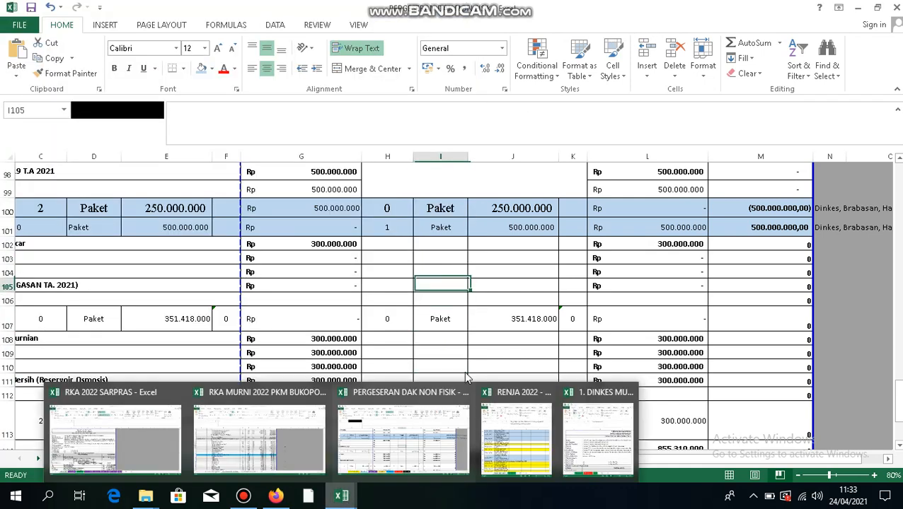
click(593, 432)
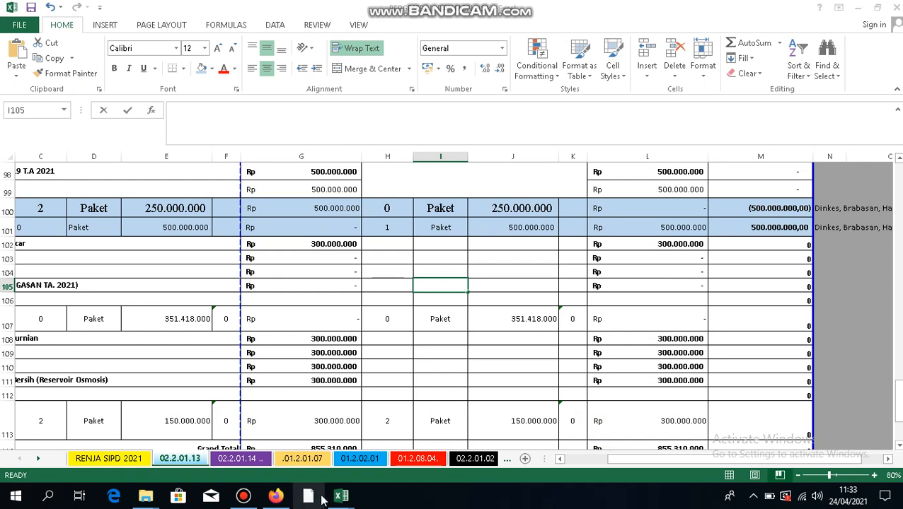
click(341, 496)
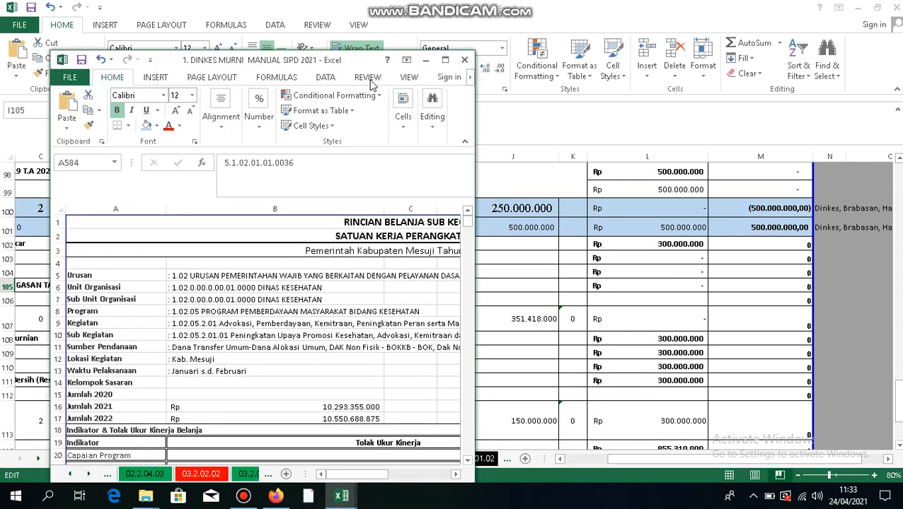
click(330, 62)
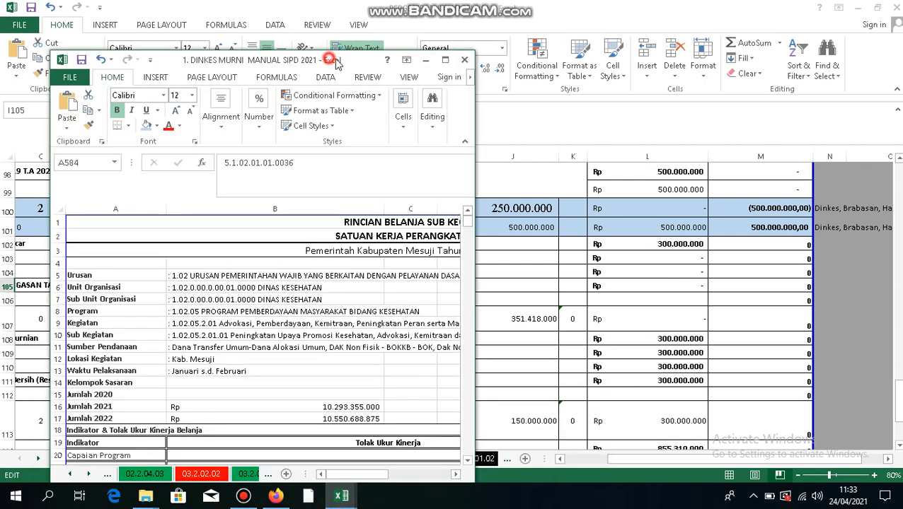
click(272, 60)
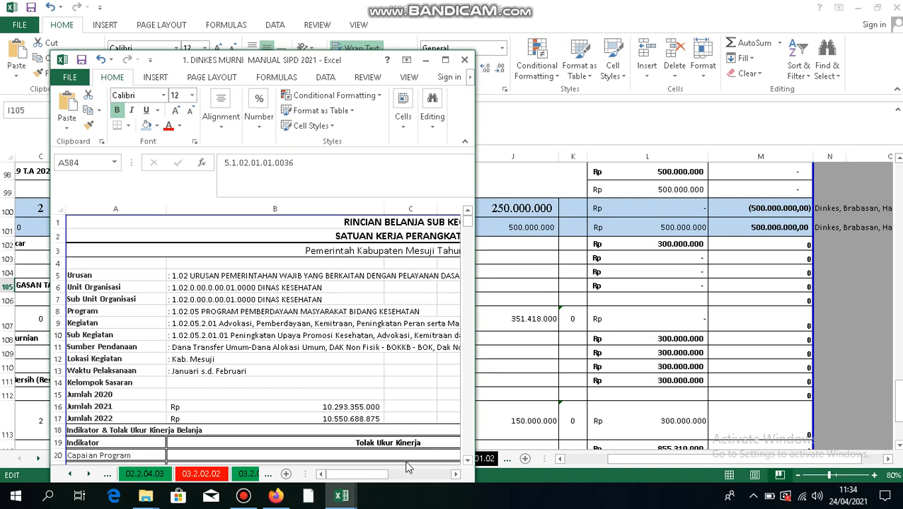
Switch back to the browser's Form Rincian Belanja, pause the Bandicam recording and minimize the recorder.
click(275, 496)
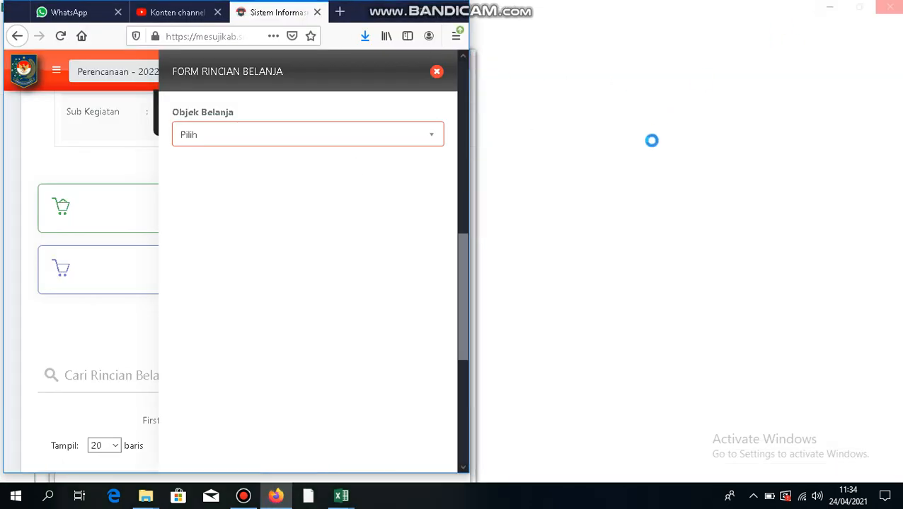
click(648, 142)
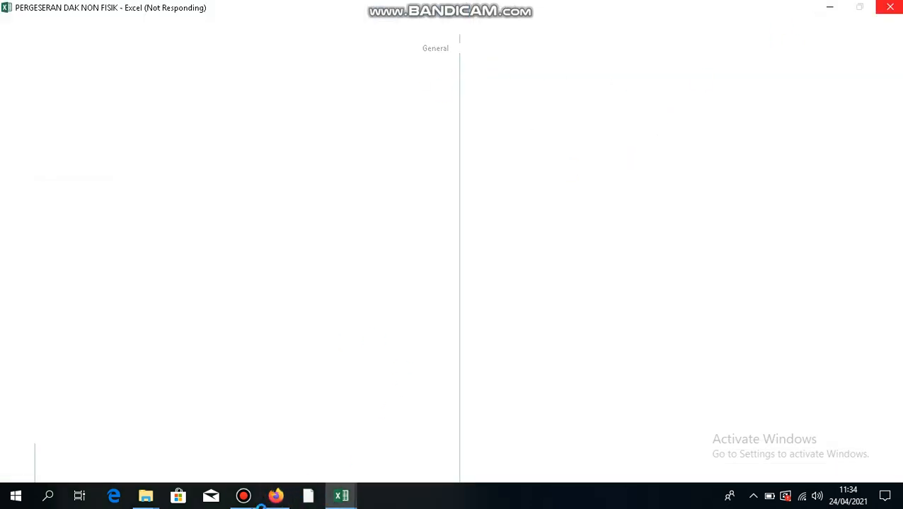
click(244, 499)
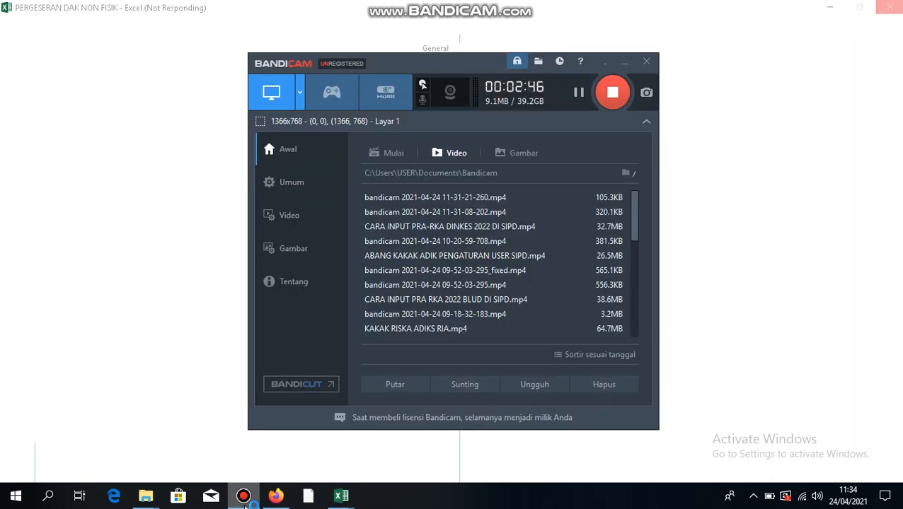
click(578, 99)
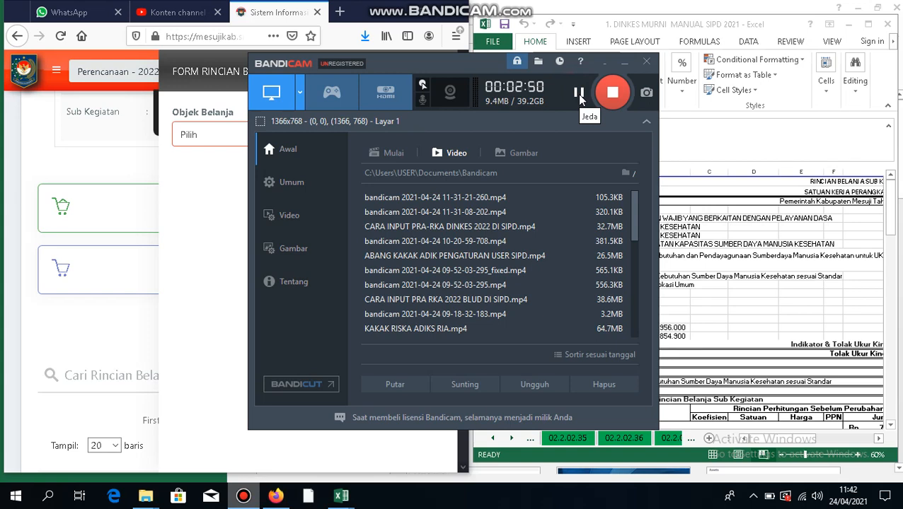
click(623, 62)
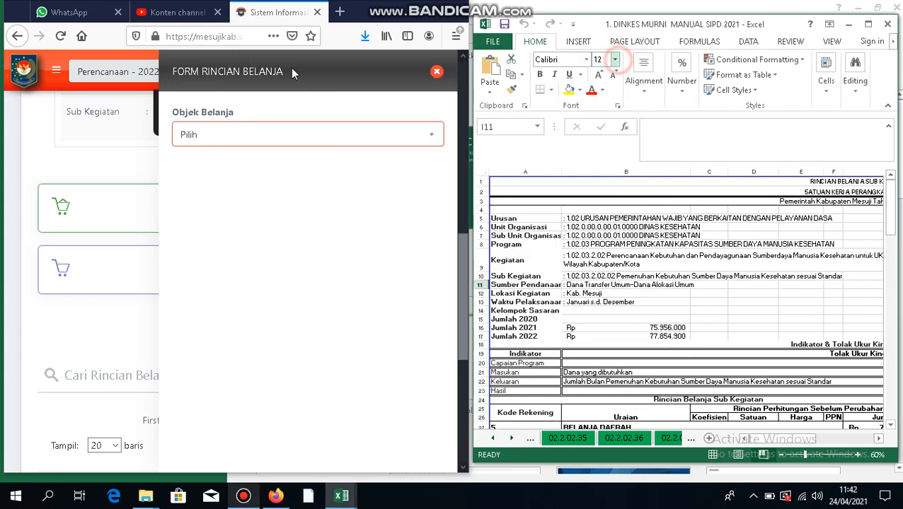
Locate the Alat Tulis Kantor account in the Excel budget sheet and set Objek Belanja to Belanja Barang Jasa dan Modal.
click(637, 293)
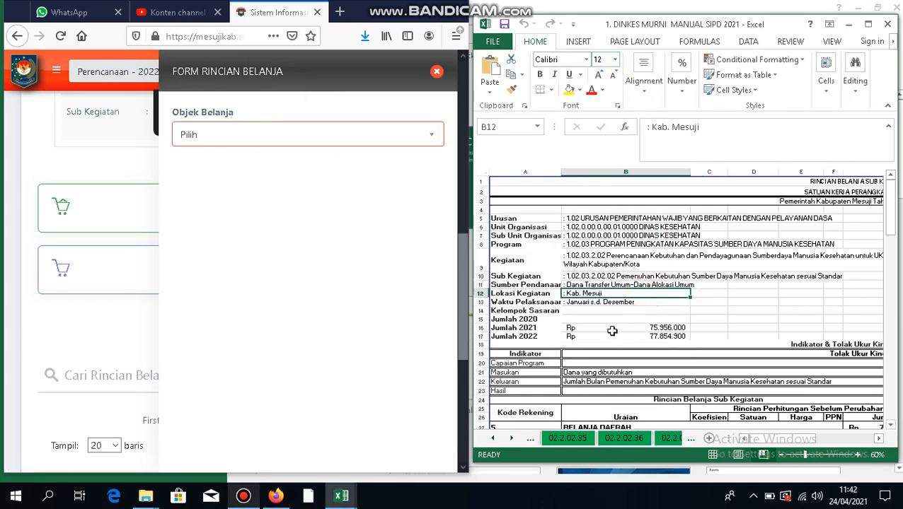
scroll(612, 330, down, 9)
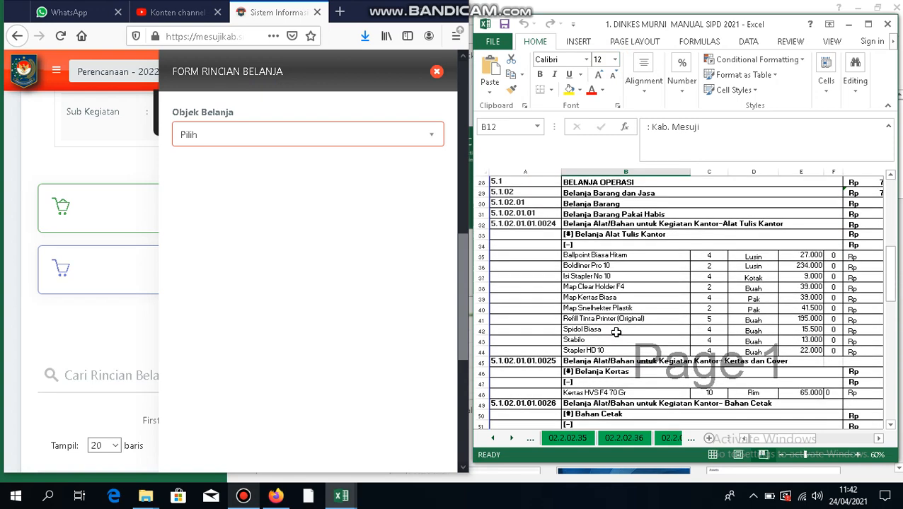
click(390, 141)
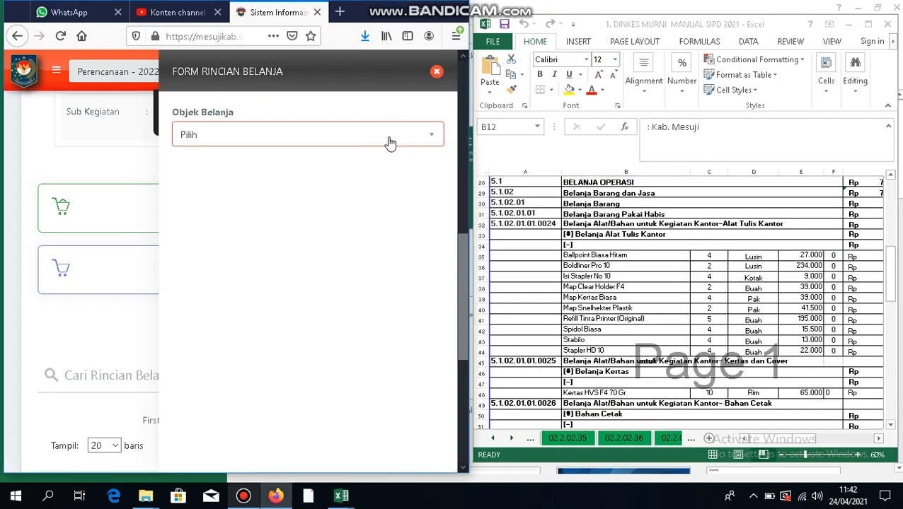
click(389, 142)
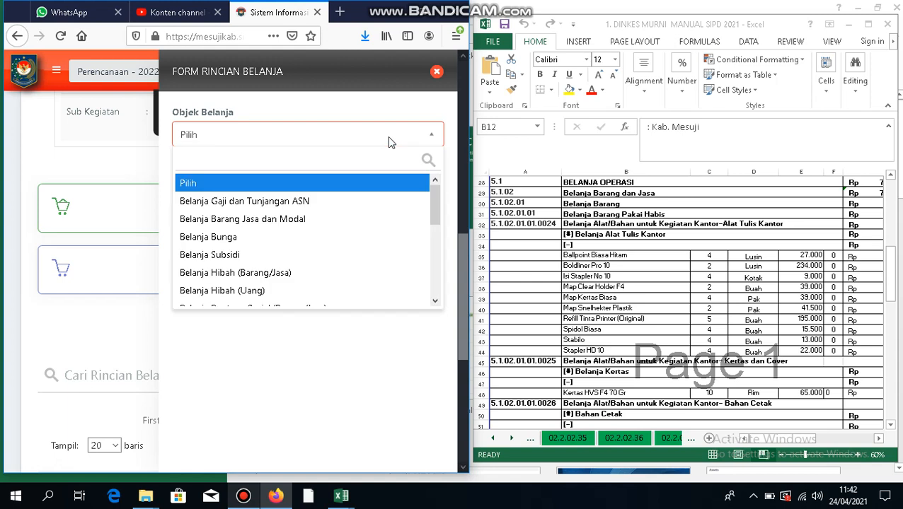
click(281, 219)
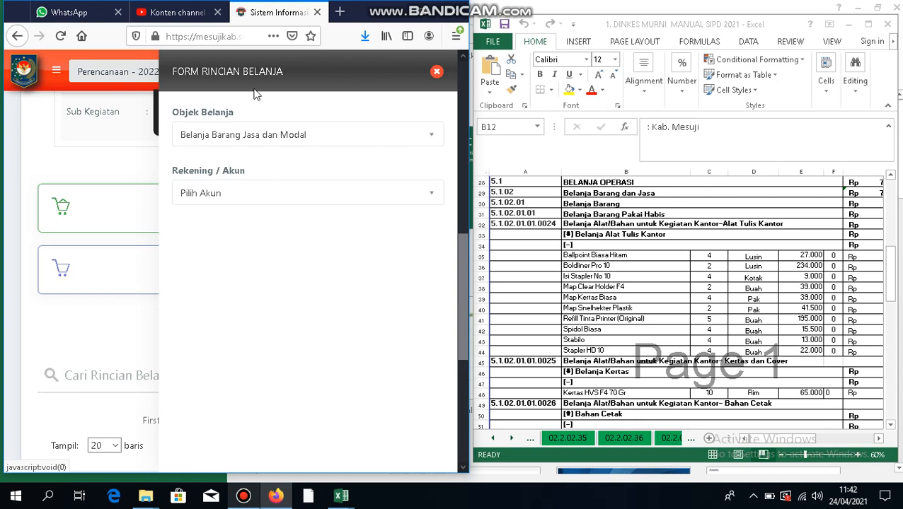
Copy the account name from Excel cell B32 and use it to choose Rekening 5.1.02.01.01.0024 Belanja Alat/Bahan untuk Kegiatan Kantor-Alat Tulis Kantor.
click(262, 185)
click(253, 196)
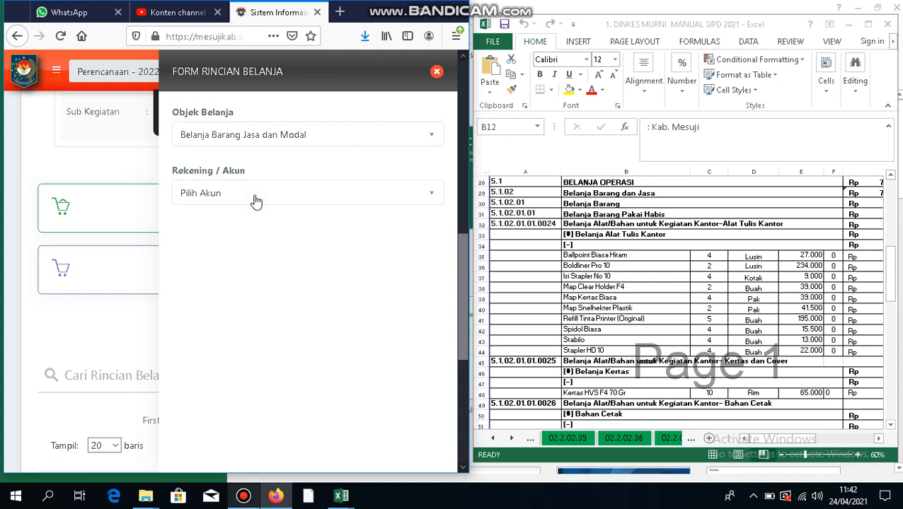
click(256, 201)
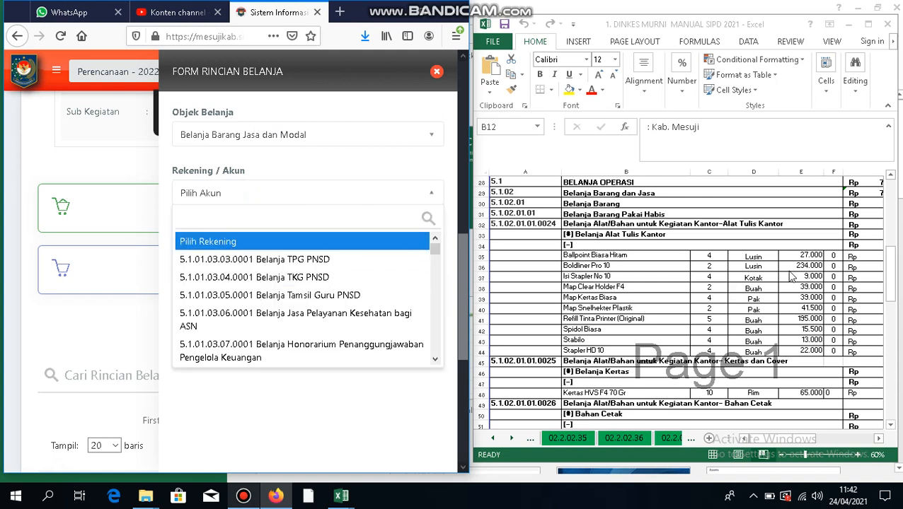
click(668, 214)
click(668, 224)
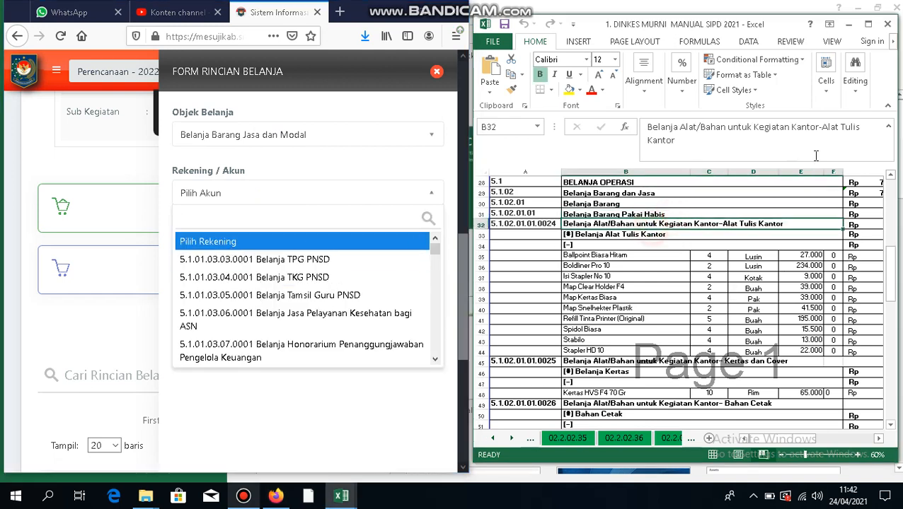
click(675, 140)
drag(675, 140, 629, 125)
key(ctrl+c)
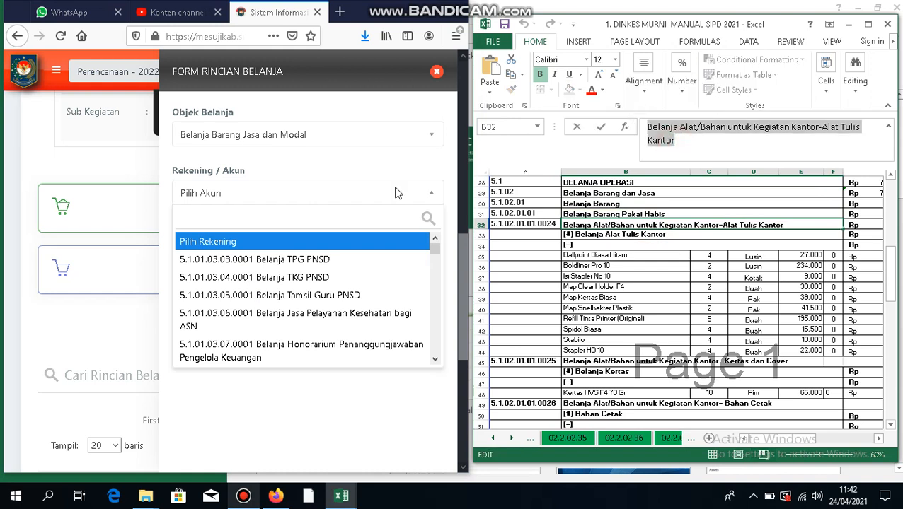
click(283, 216)
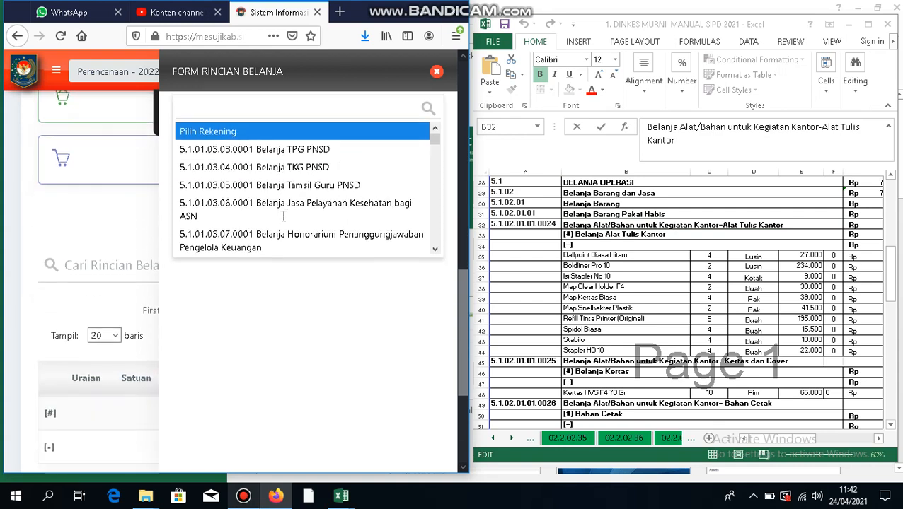
key(ctrl+v)
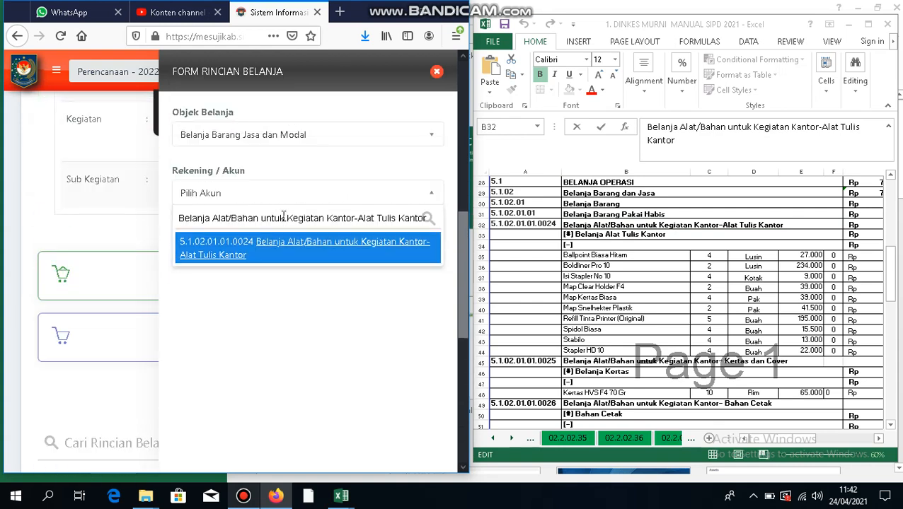
click(248, 256)
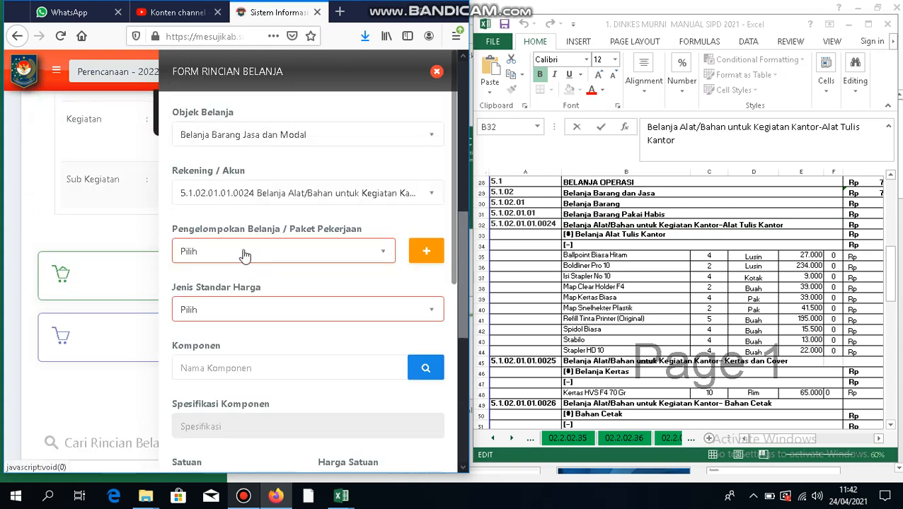
Look through the existing options for Pengelompokan Belanja / Paket Pekerjaan.
click(346, 256)
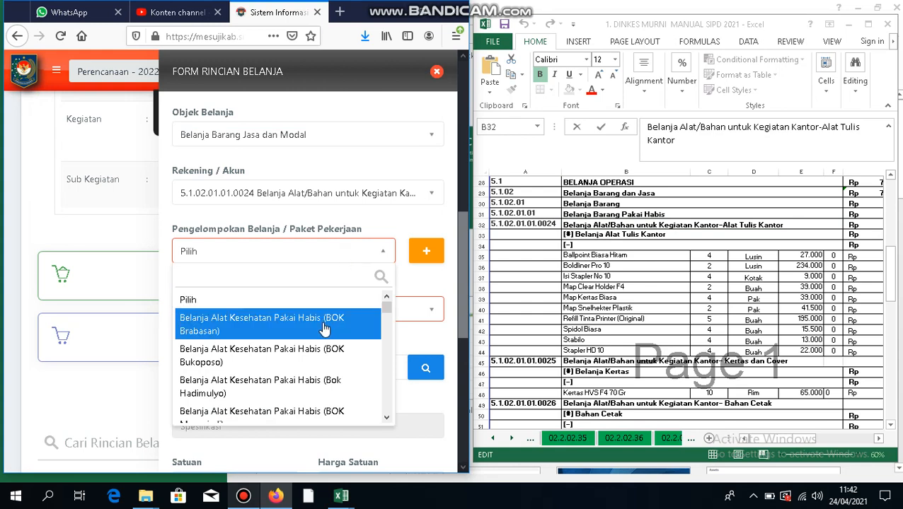
scroll(317, 389, down, 5)
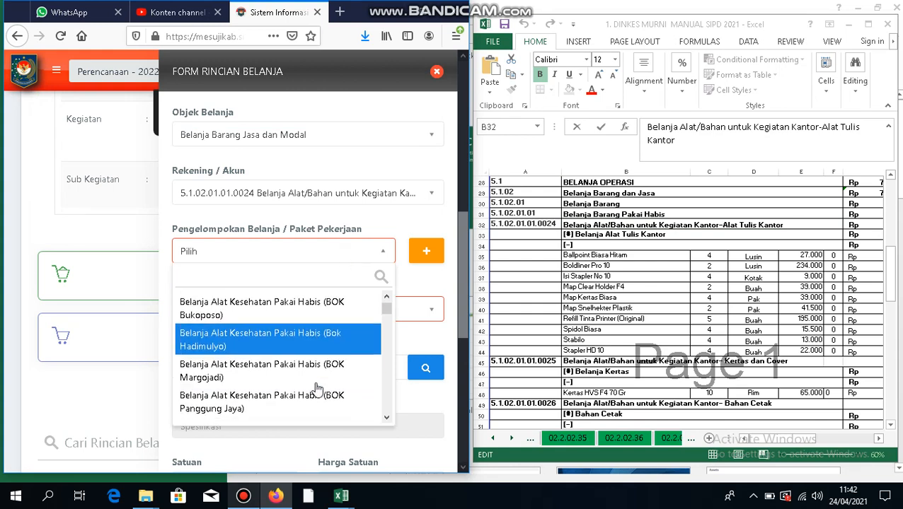
scroll(317, 390, down, 8)
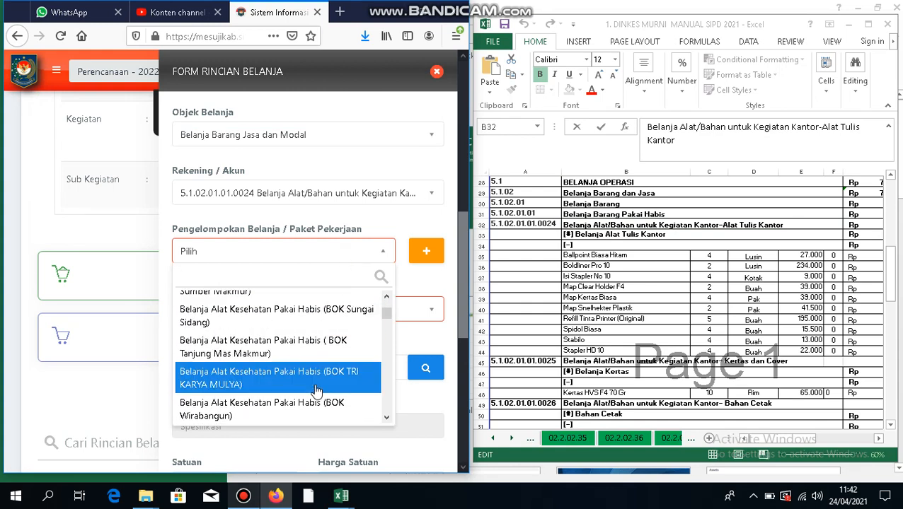
scroll(317, 390, down, 3)
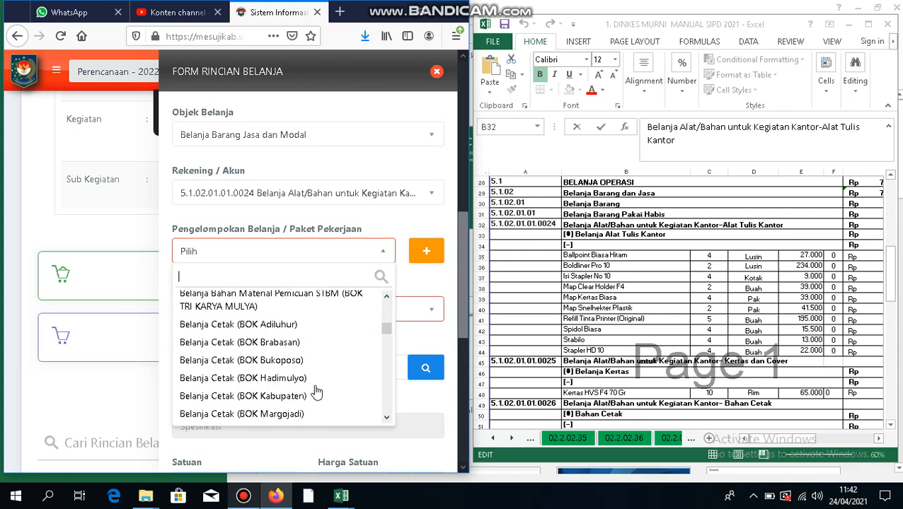
click(421, 259)
click(420, 259)
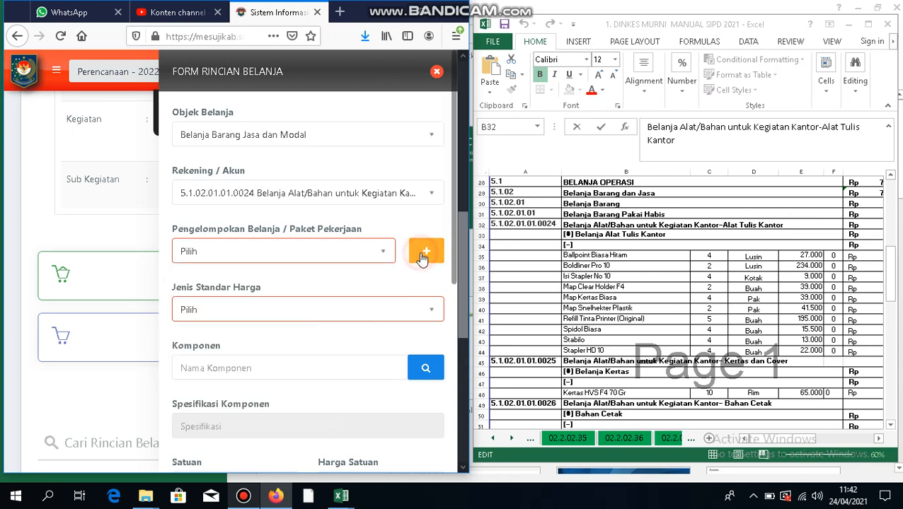
click(122, 136)
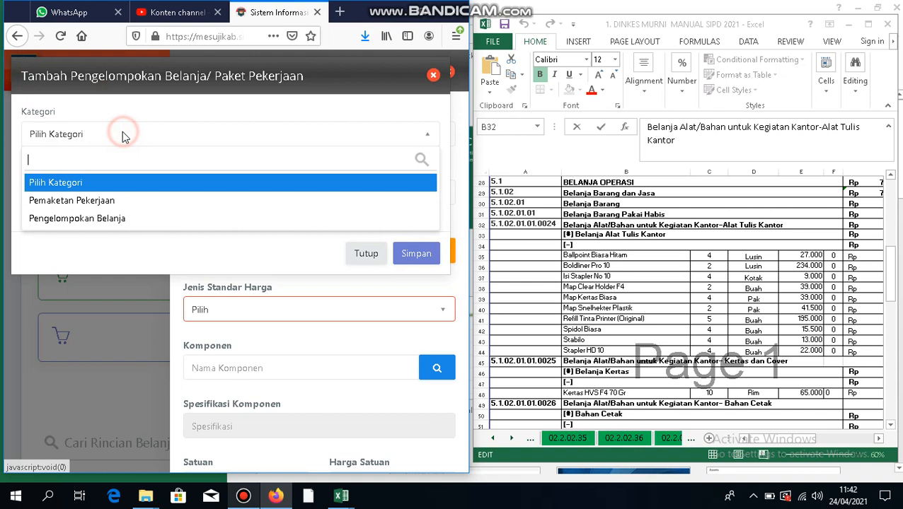
click(69, 200)
click(63, 189)
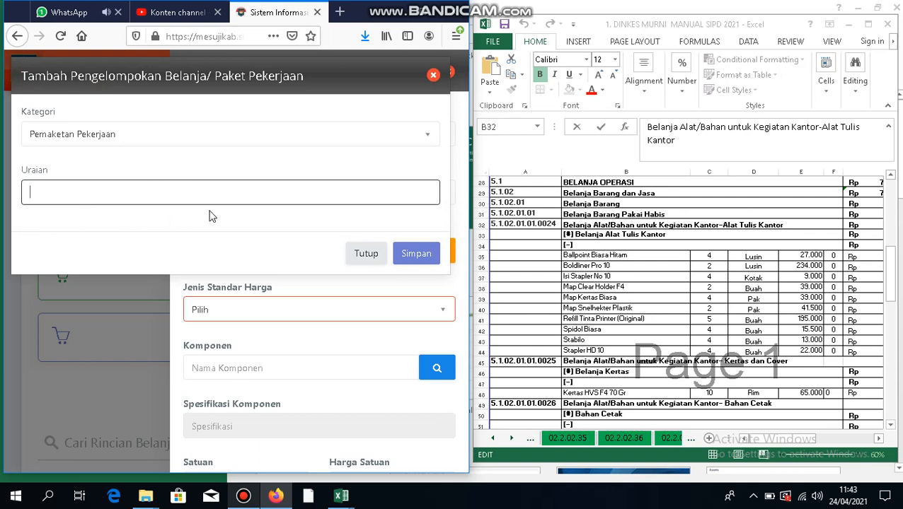
click(430, 77)
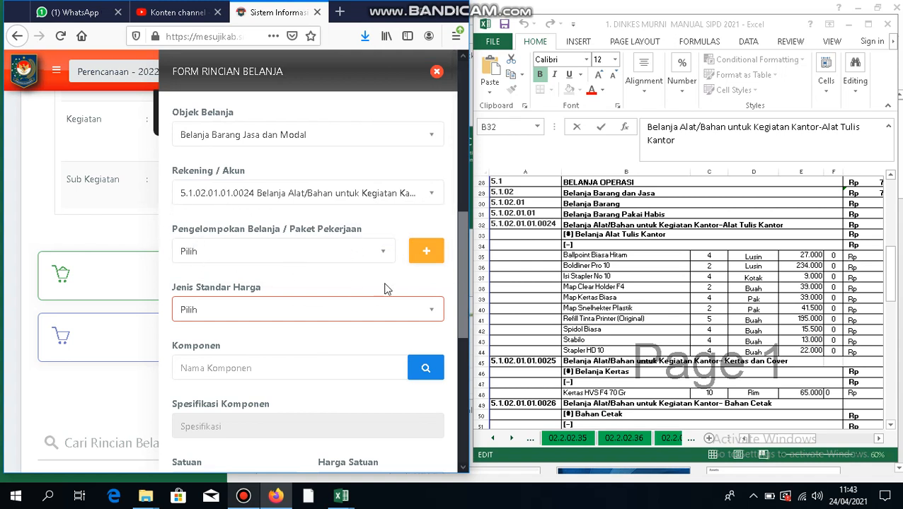
Zoom the Excel sheet to 80% and examine the [#] Belanja Alat Tulis Kantor row and the [-] row below it.
click(577, 237)
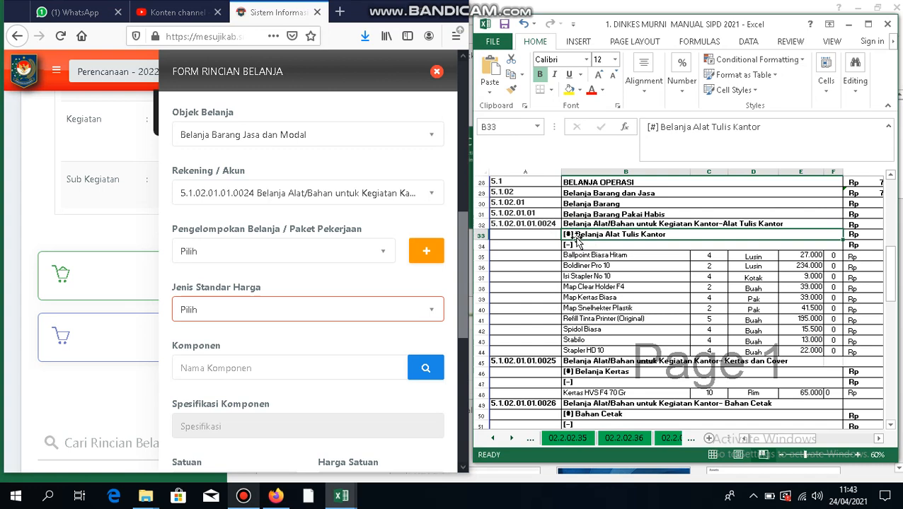
click(858, 456)
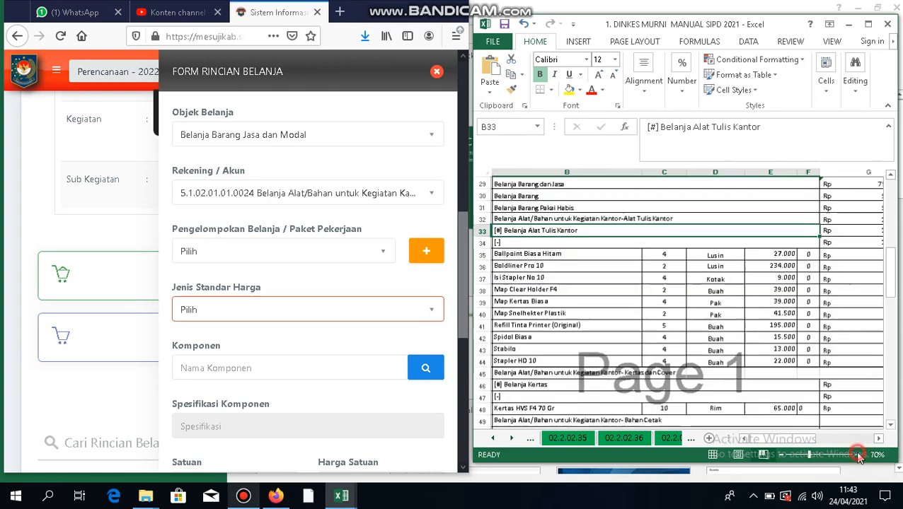
click(858, 455)
drag(769, 438, 748, 429)
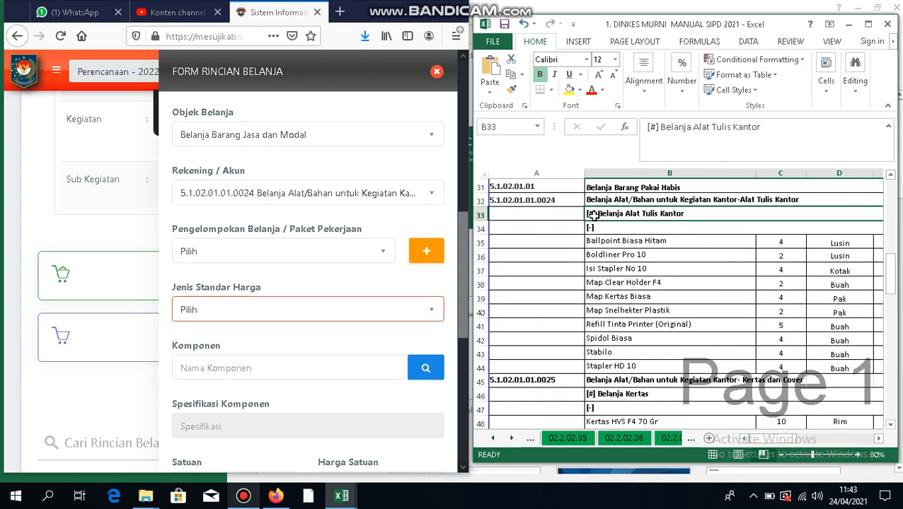
click(541, 214)
click(479, 214)
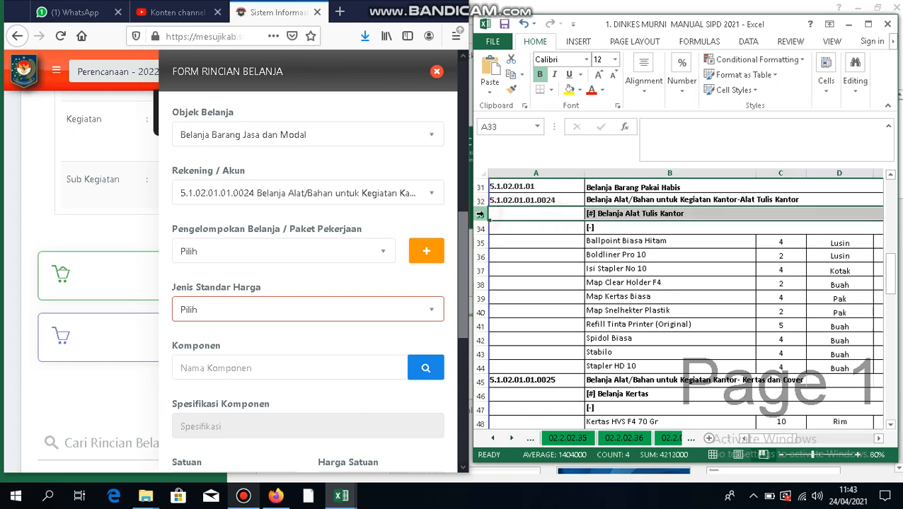
click(626, 227)
Examine the Keterangan options and the form for adding a new Keterangan, leaving it without saving.
scroll(382, 337, down, 3)
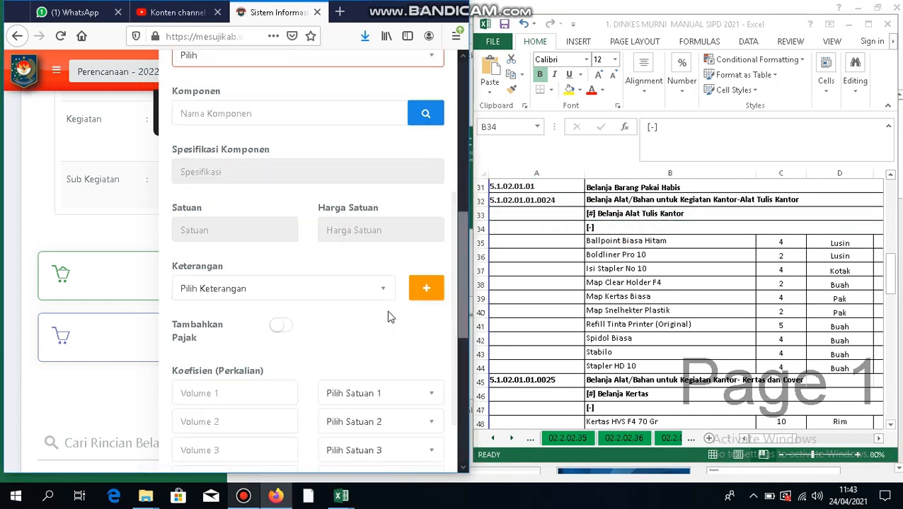
click(383, 290)
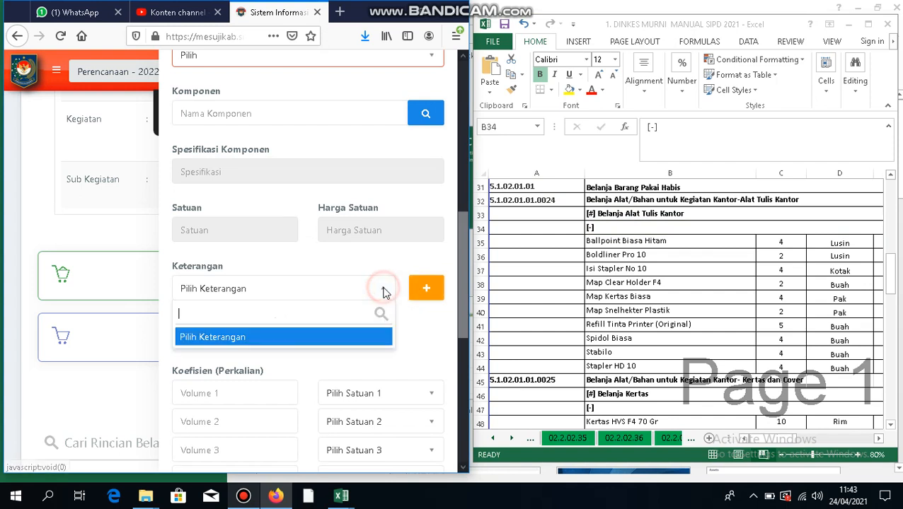
click(425, 288)
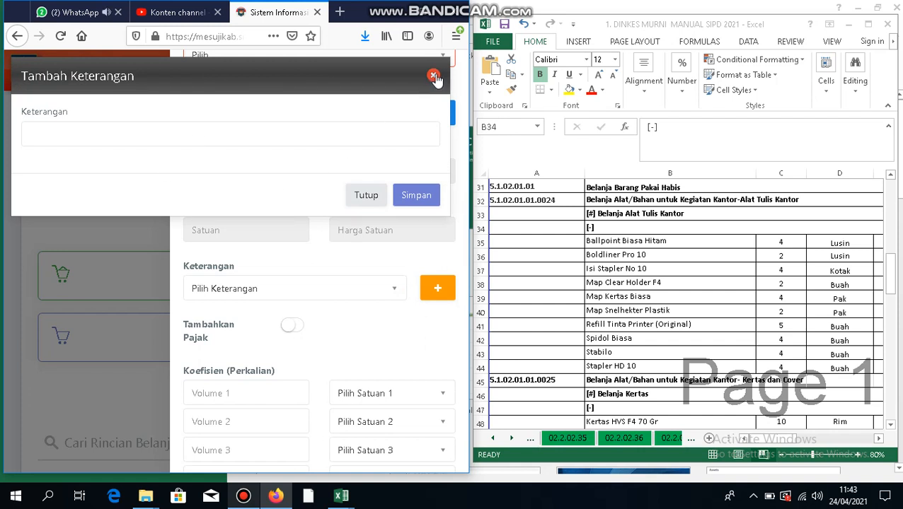
click(433, 76)
scroll(337, 204, up, 2)
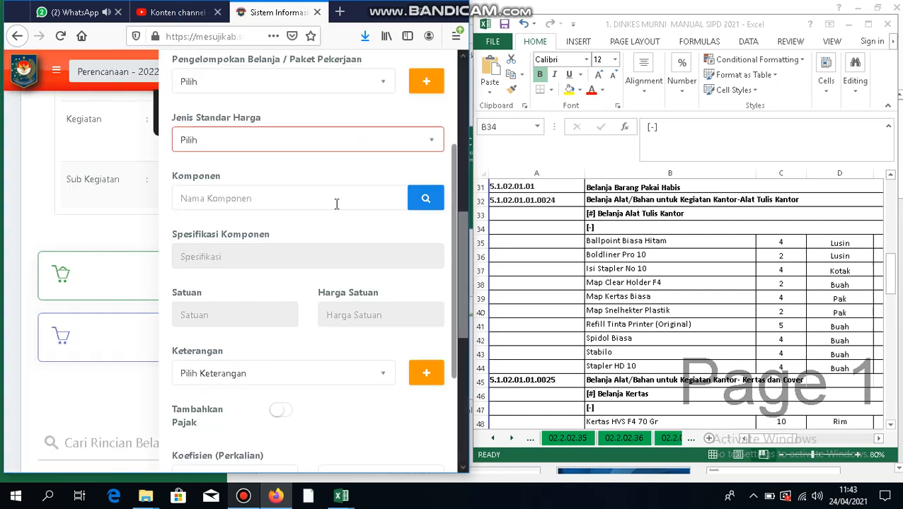
scroll(337, 204, up, 2)
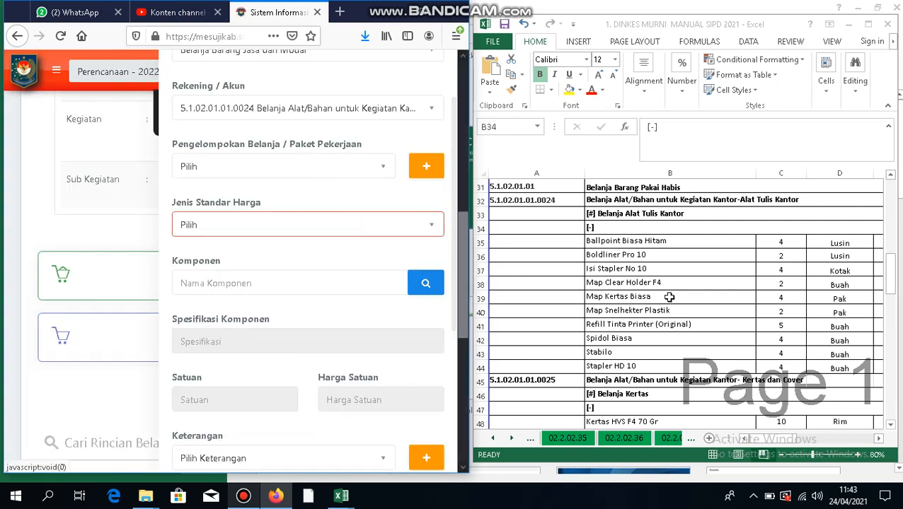
Look through the rest of the current budget sheet and the rows of sheet 05.2.01.01 down to the Perjalanan Dinas entries.
click(637, 324)
scroll(638, 323, down, 10)
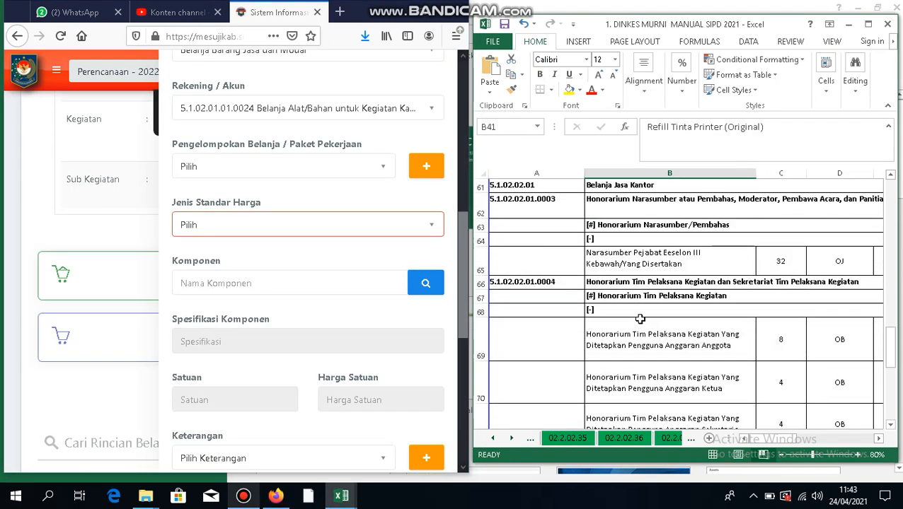
scroll(638, 322, down, 15)
scroll(642, 306, up, 10)
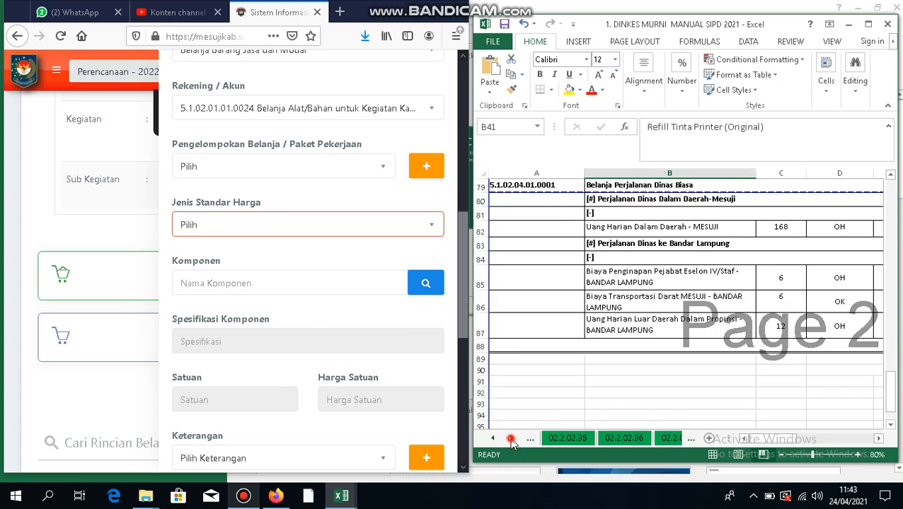
click(511, 439)
click(511, 438)
click(511, 439)
click(511, 439)
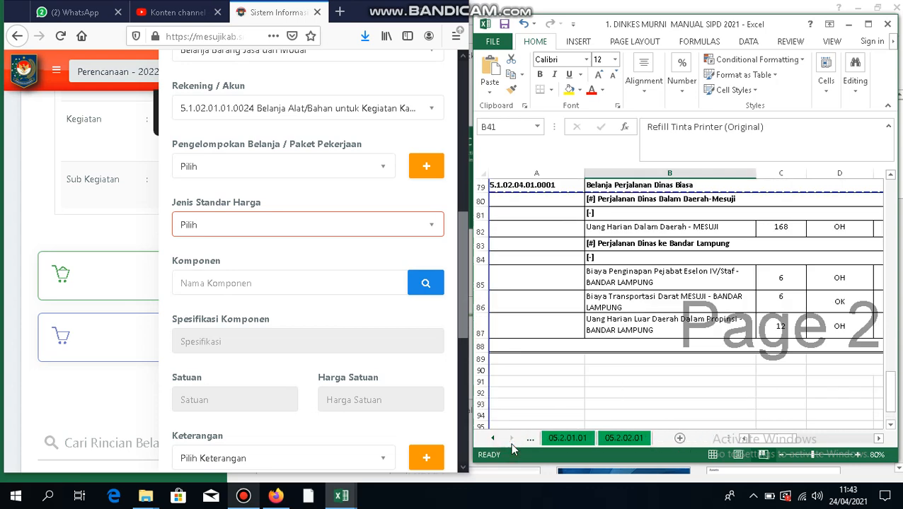
click(568, 440)
click(634, 276)
scroll(640, 286, down, 6)
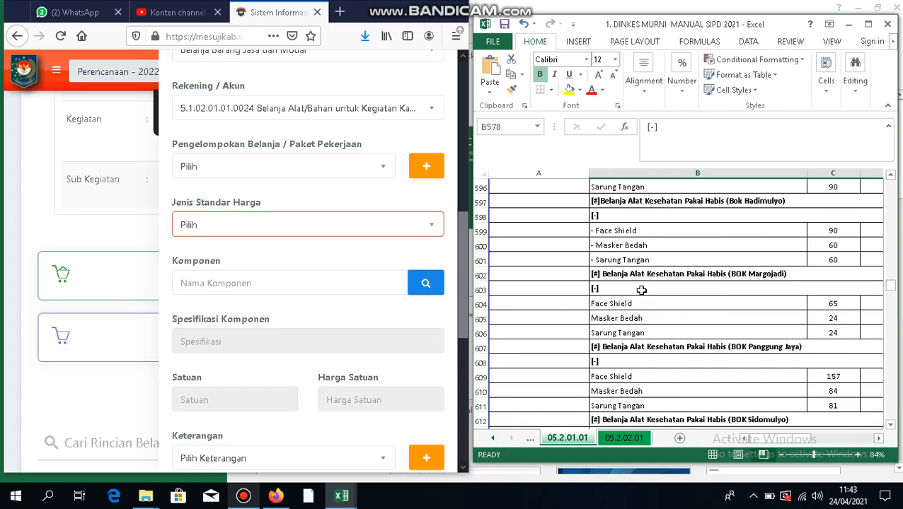
scroll(646, 295, down, 20)
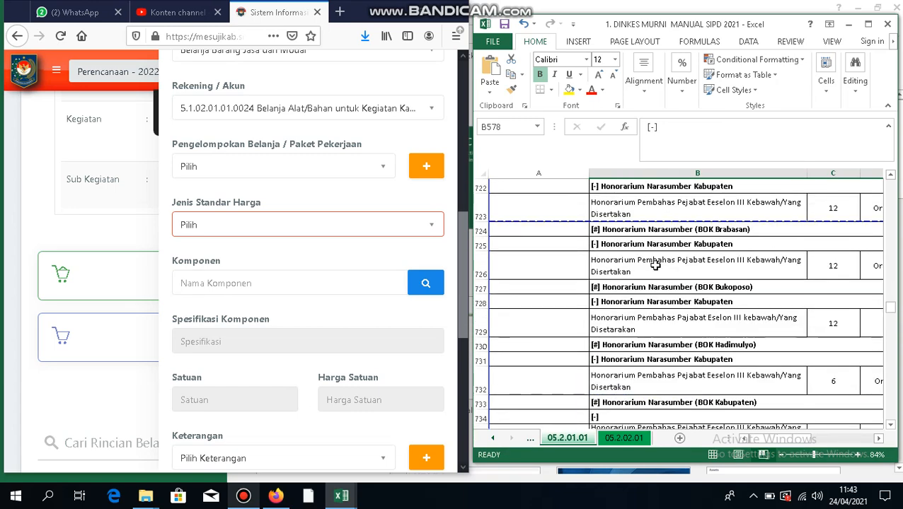
scroll(657, 264, down, 20)
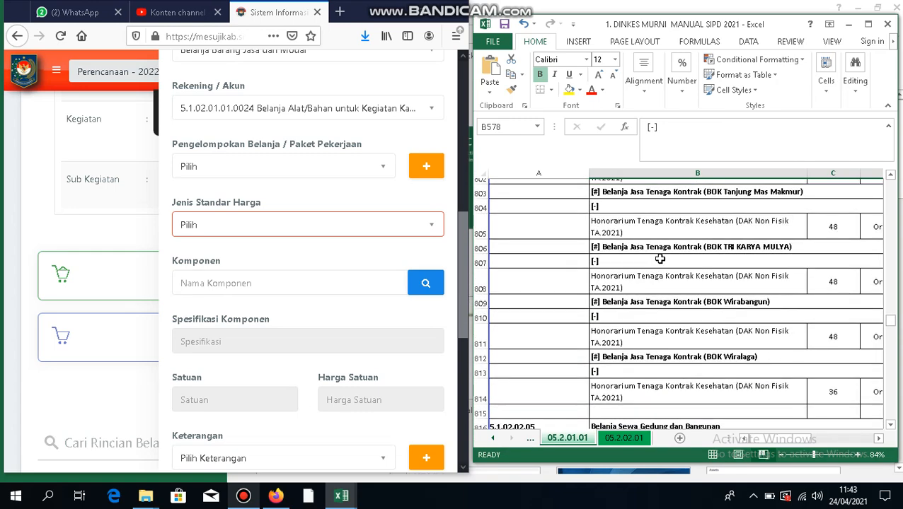
scroll(660, 260, down, 8)
scroll(658, 260, up, 3)
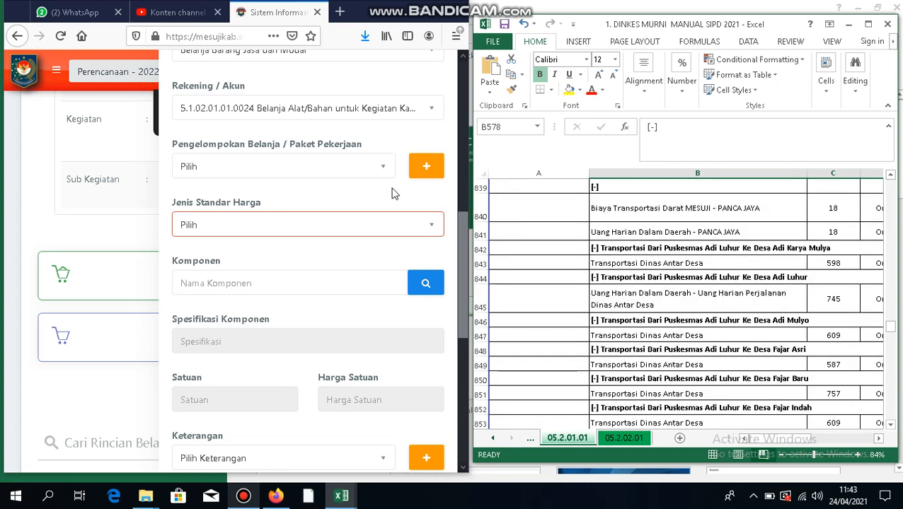
Copy the account name from Excel cell B832 and use it to change Rekening to 5.1.02.04.01.0001 Belanja Perjalanan Dinas Biasa.
click(639, 280)
scroll(637, 269, up, 3)
click(637, 216)
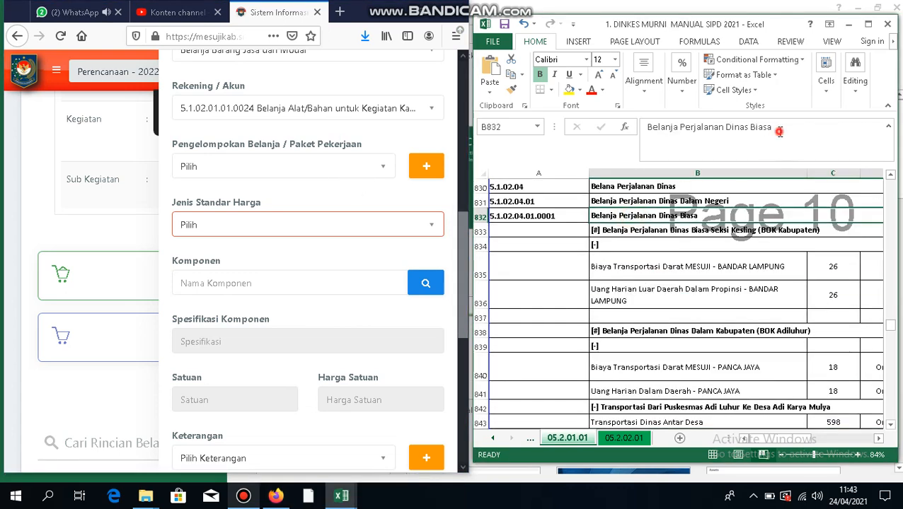
drag(775, 126, 642, 128)
key(ctrl+c)
click(352, 207)
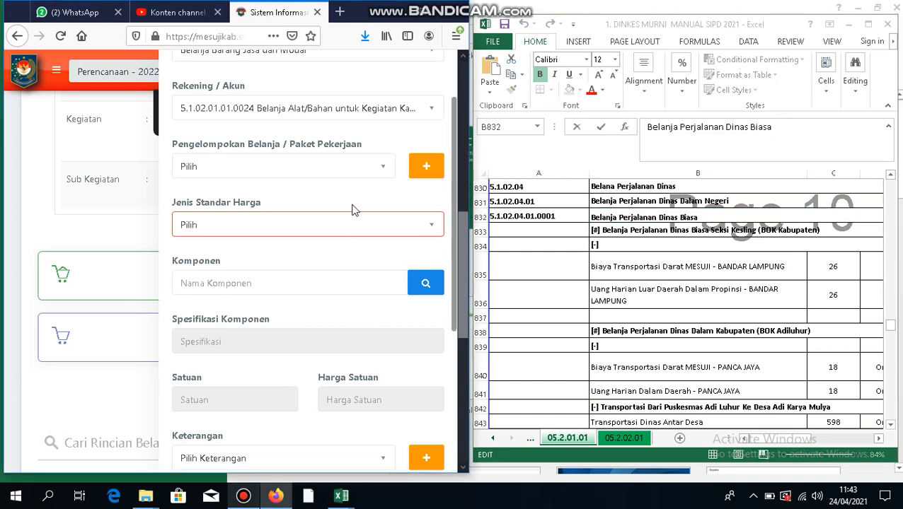
scroll(352, 206, up, 2)
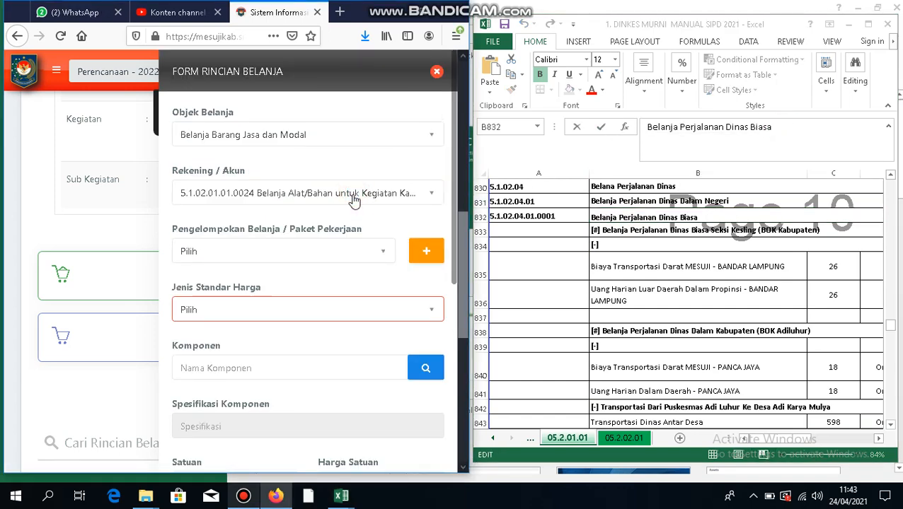
click(353, 198)
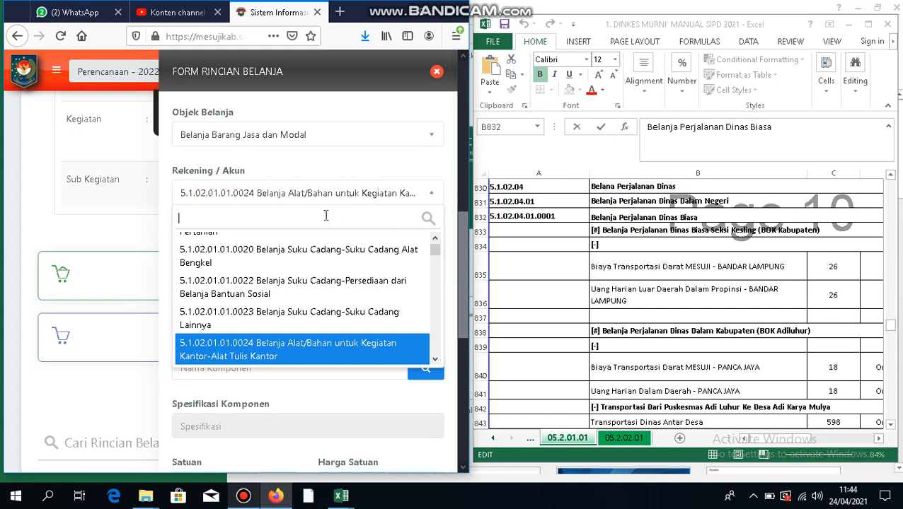
key(ctrl+v)
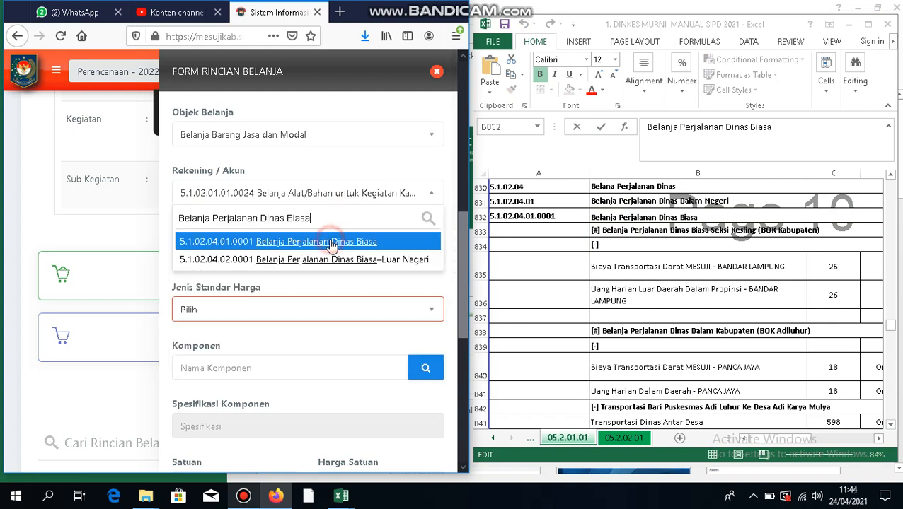
click(331, 242)
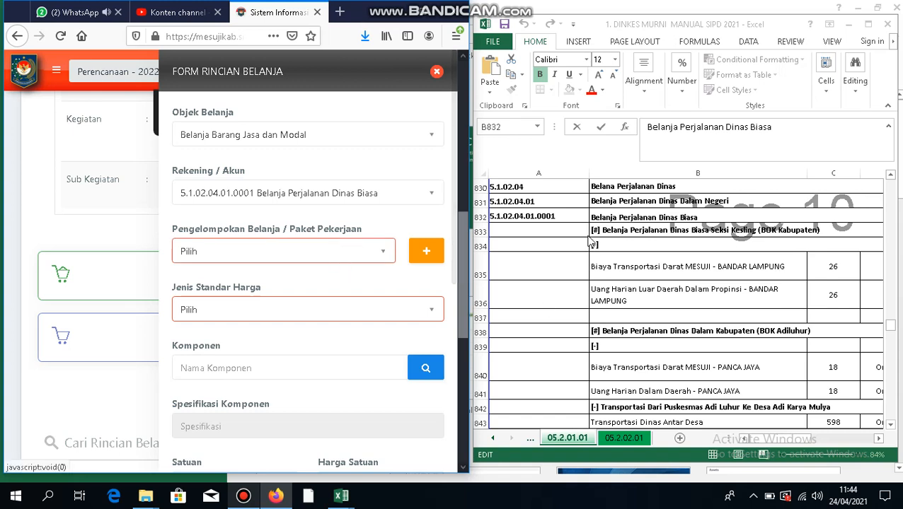
Filter Pengelompokan Belanja / Paket Pekerjaan by ADILU and choose Belanja Perjalanan Dinas Dalam Kabupaten (BOK Adiluhur).
click(368, 259)
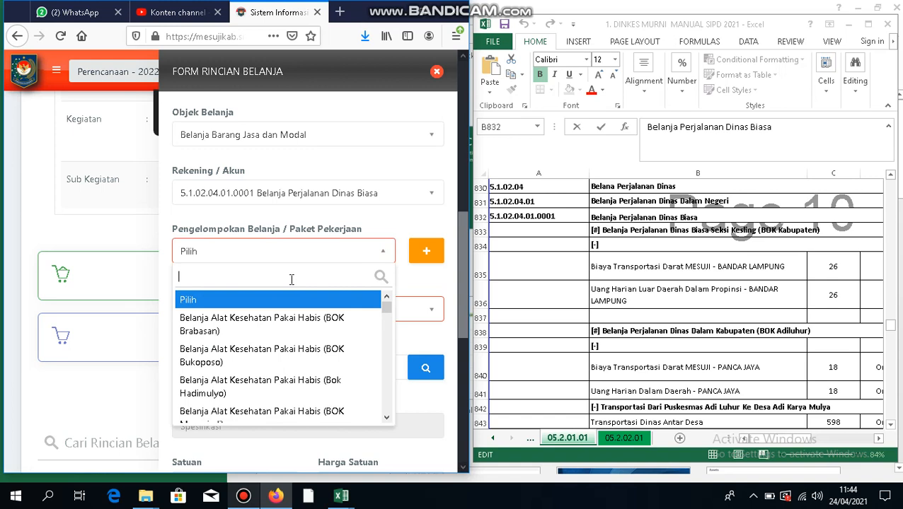
text(ADILU)
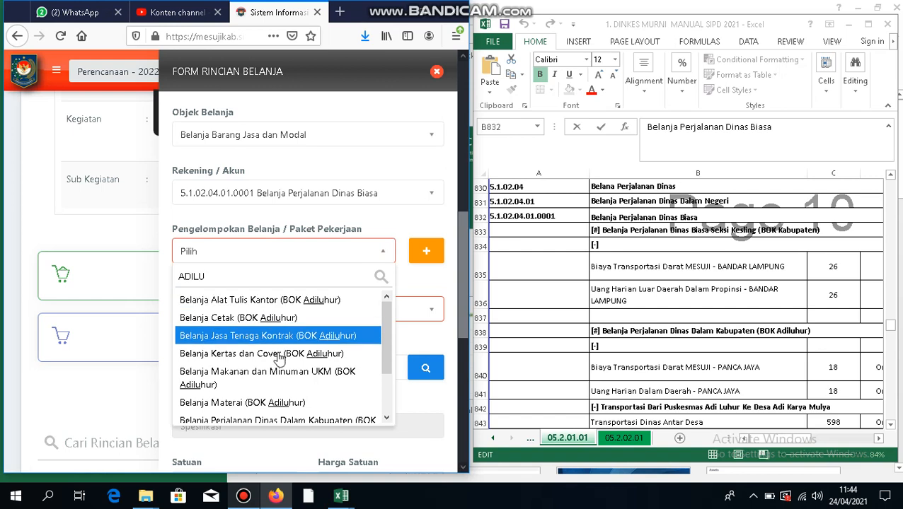
scroll(280, 343, down, 2)
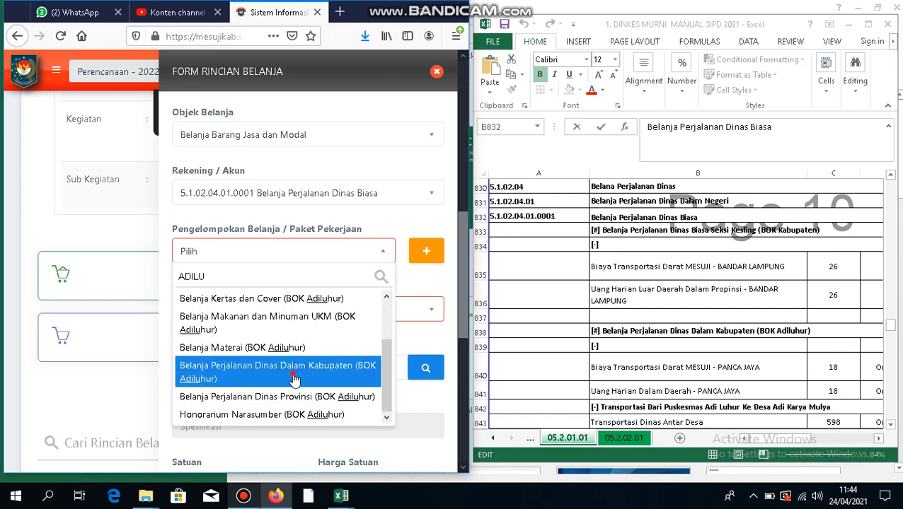
click(293, 375)
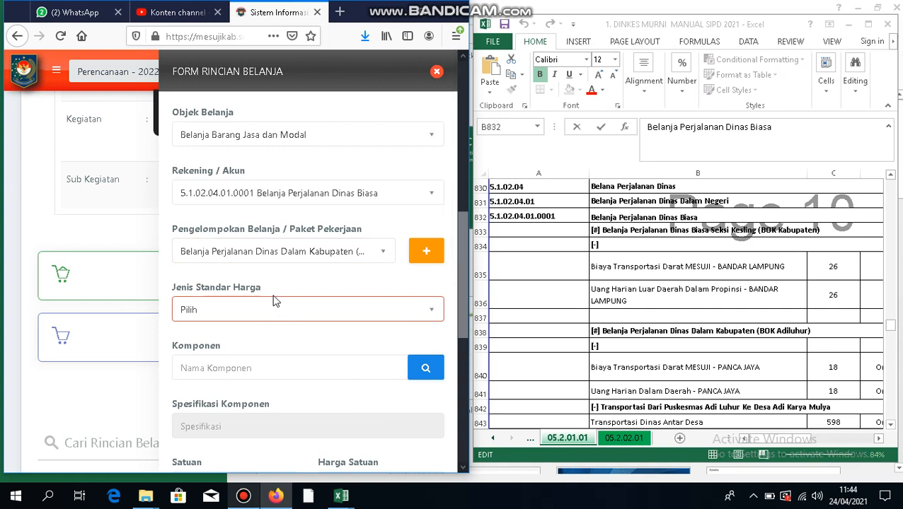
Start a new Keterangan with the text "Belanja Perjalanan Dinas Dalam Kabupaten" copied from Excel cell B838.
scroll(277, 304, down, 3)
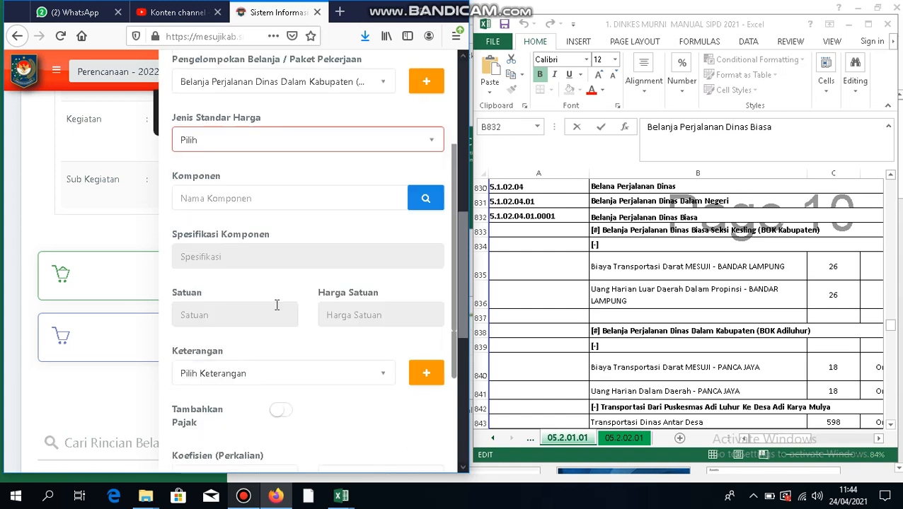
click(422, 375)
click(126, 129)
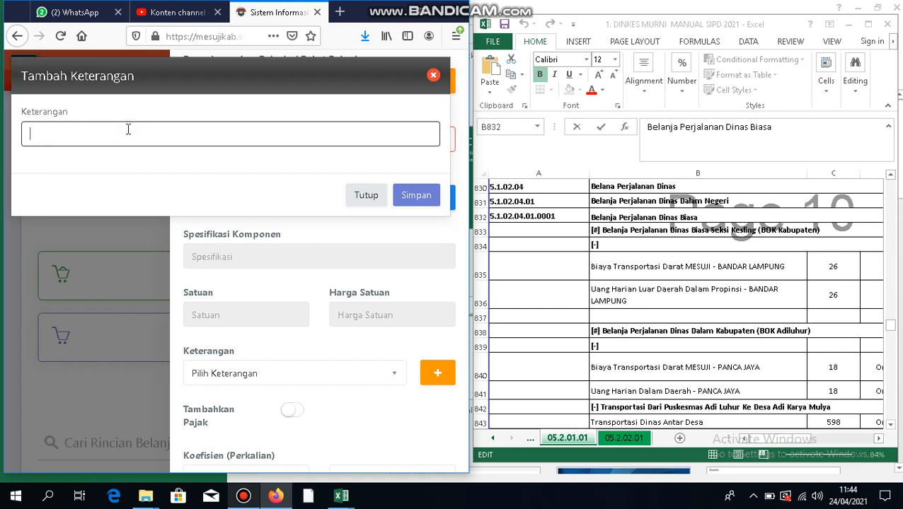
click(652, 331)
drag(661, 128, 783, 133)
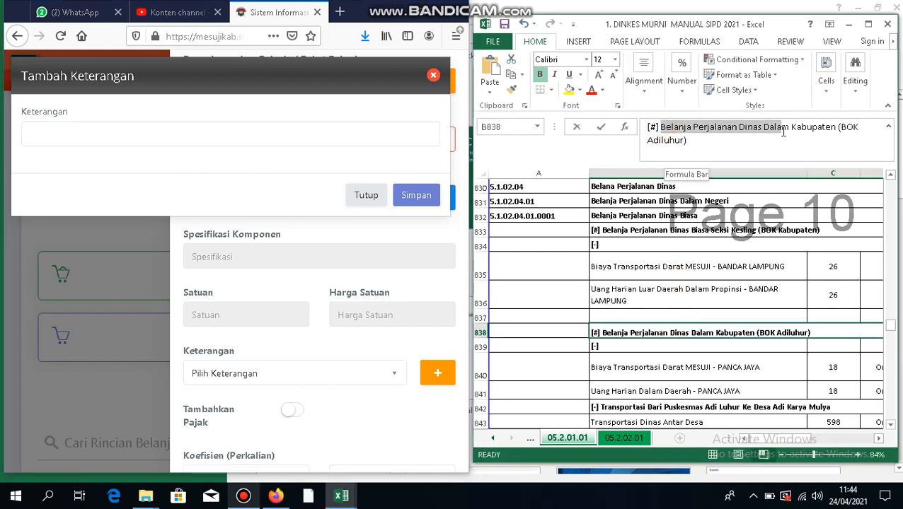
drag(789, 130, 836, 127)
key(ctrl+c)
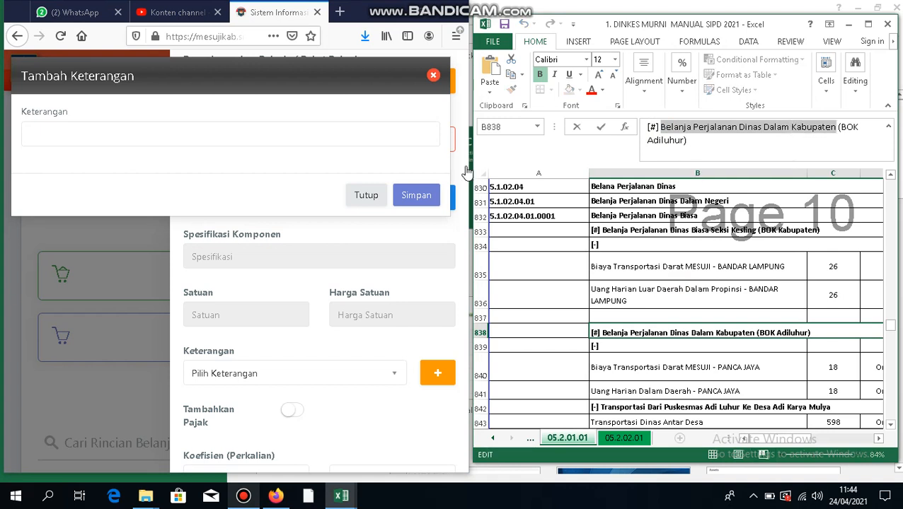
click(125, 147)
key(ctrl+v)
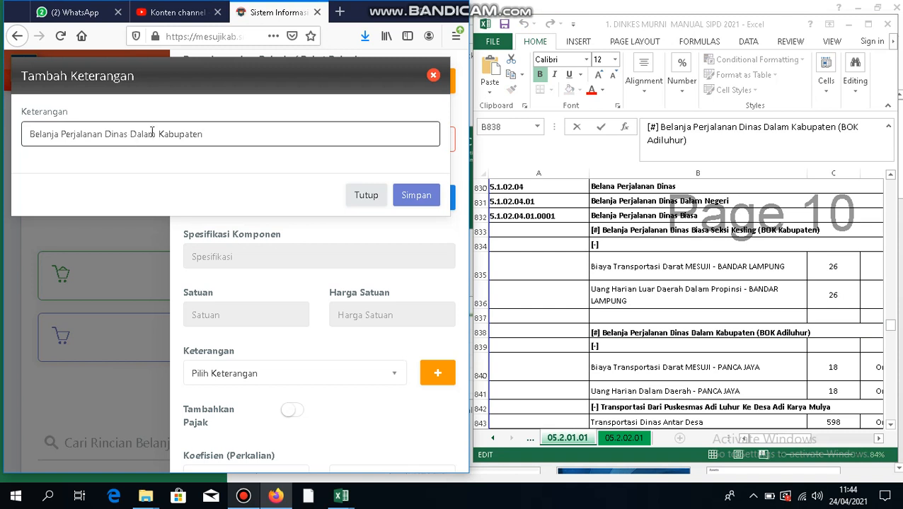
Edit the new Keterangan to read "Belanja Perjalanan Dinas Ke Kabupaten (BOK Adiluhur)", copying the ending from cell B838, and save it.
drag(153, 133, 133, 140)
text(KE)
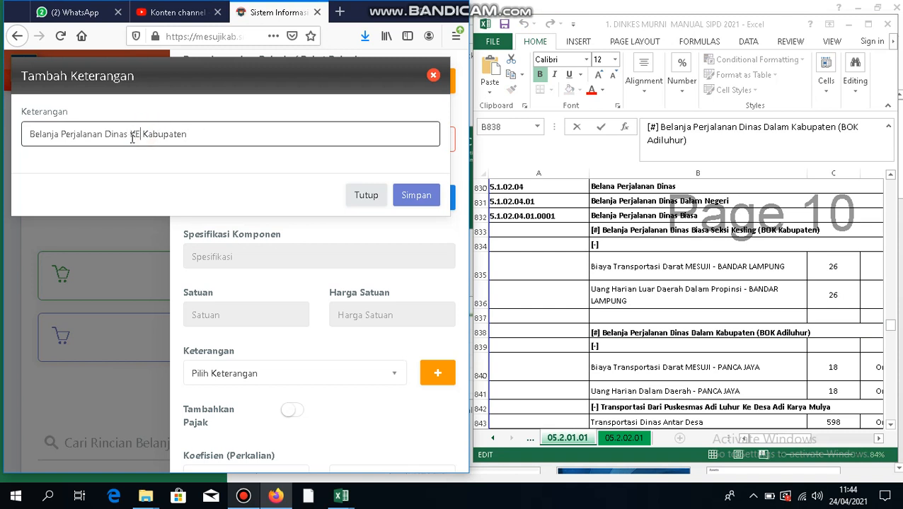
key(BackSpace)
text(e)
click(757, 332)
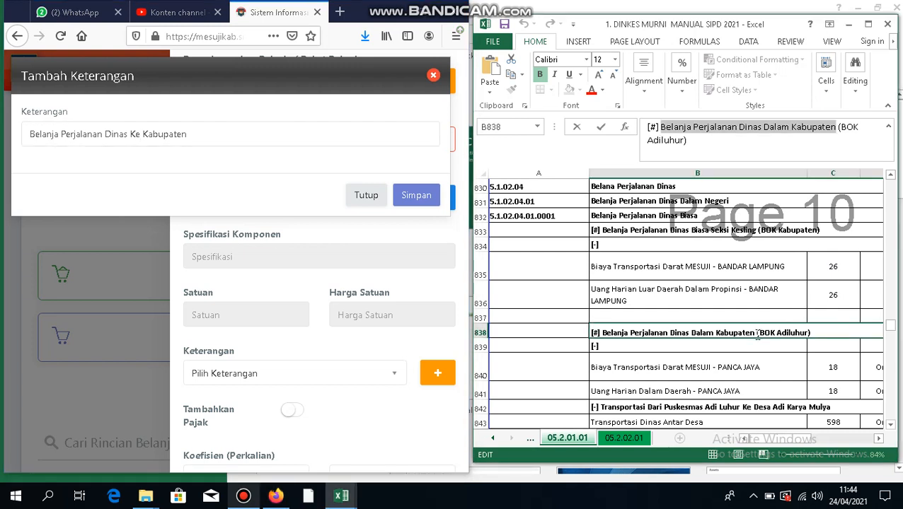
drag(755, 331, 822, 332)
key(ctrl+c)
click(193, 135)
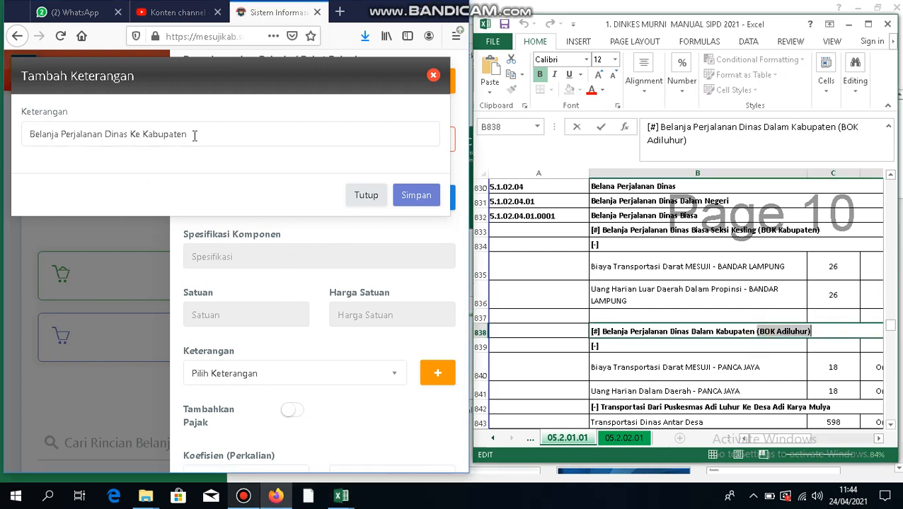
key(ctrl+v)
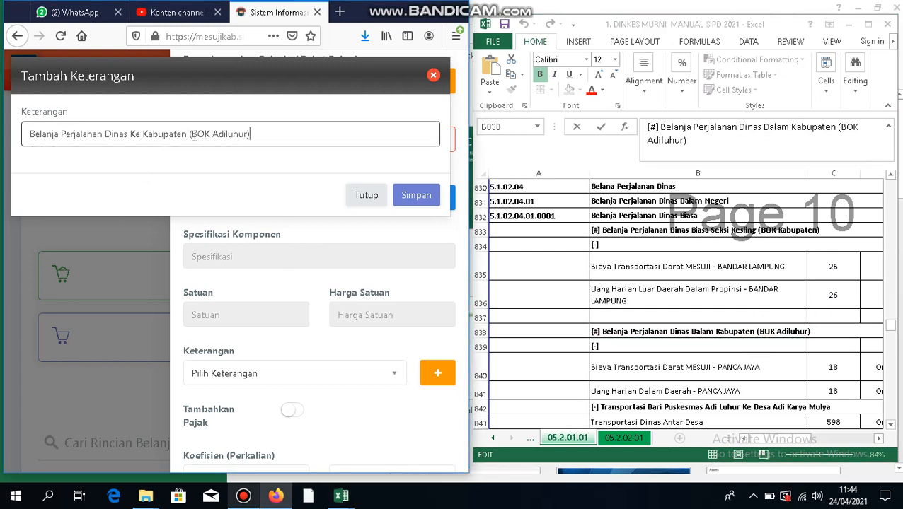
click(415, 204)
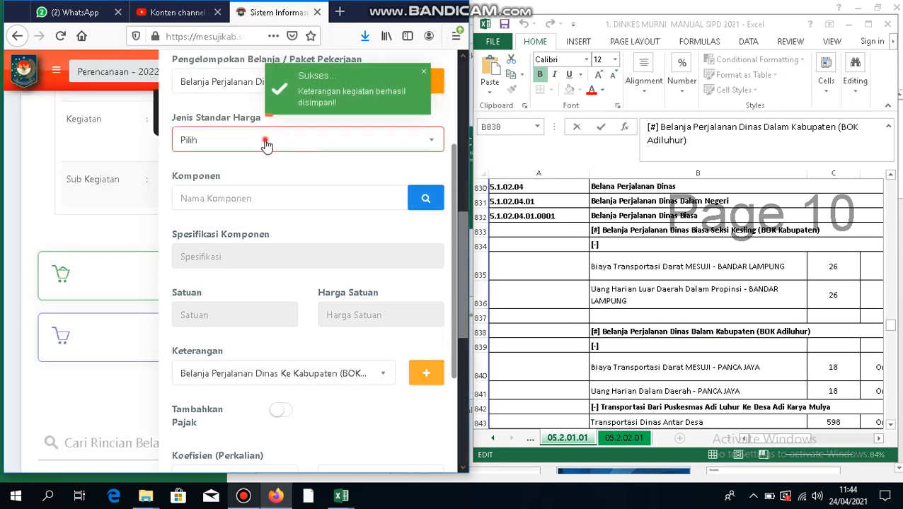
Set Jenis Standar Harga to SBU and search the component price list for "biaya".
click(268, 141)
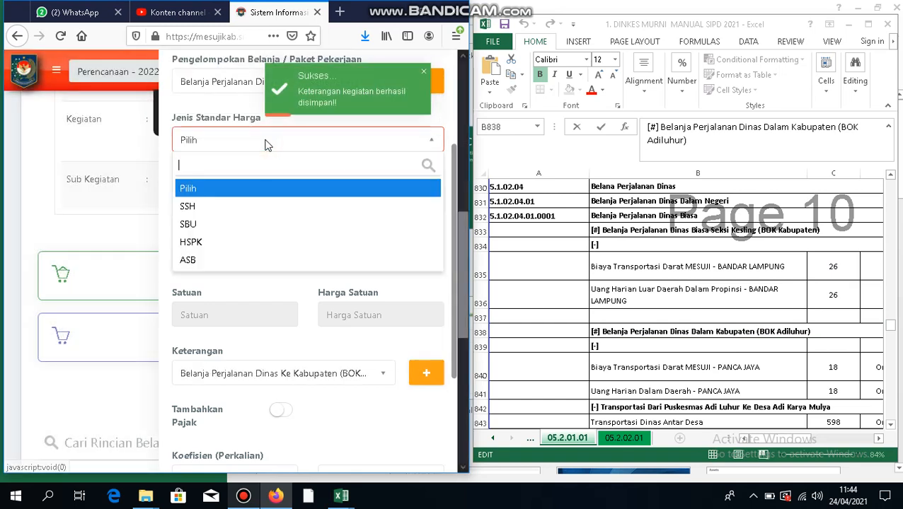
click(205, 224)
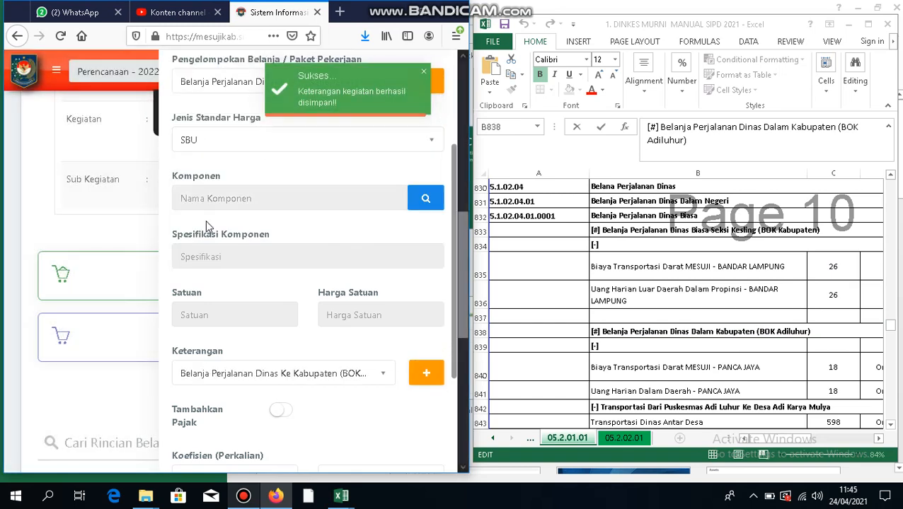
click(432, 202)
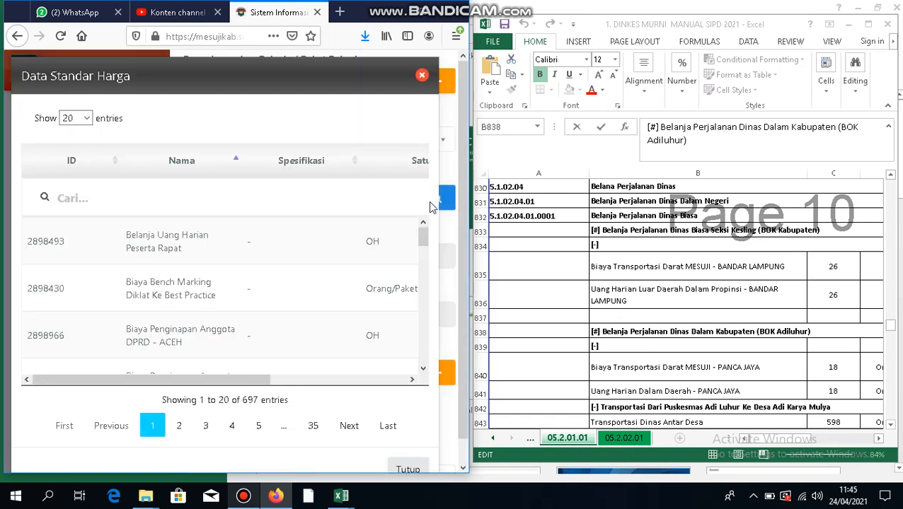
click(228, 202)
text(biaya)
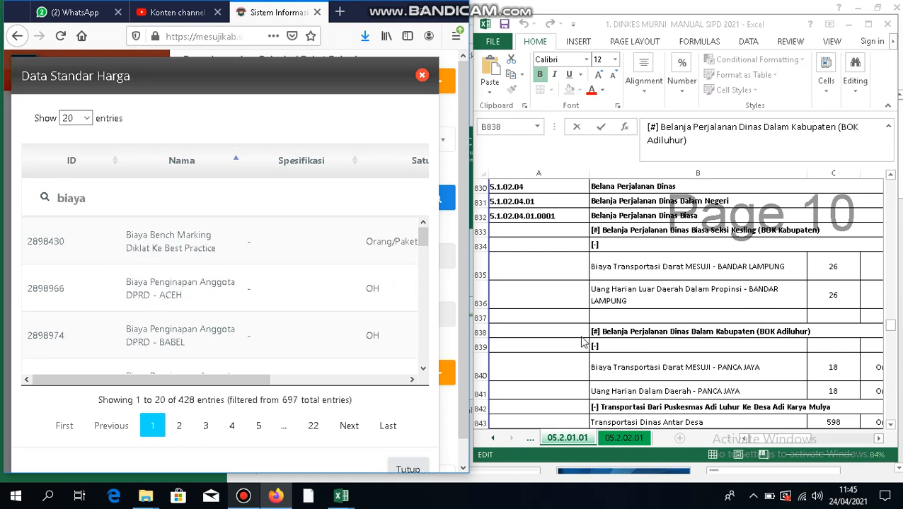
Copy the component name from Excel cell B840 and use it to choose Biaya Transportasi Darat MESUJI - PANCA JAYA as the Komponen.
click(614, 382)
click(840, 129)
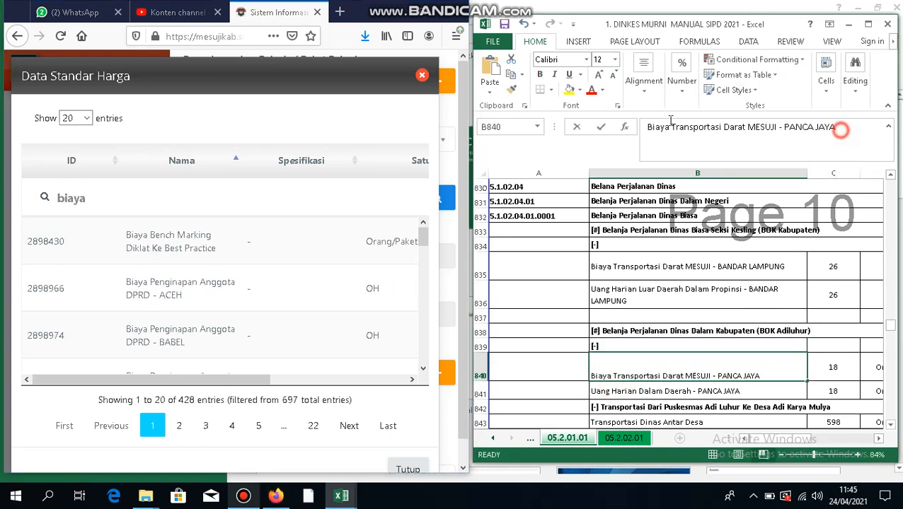
drag(670, 120, 645, 126)
key(ctrl+c)
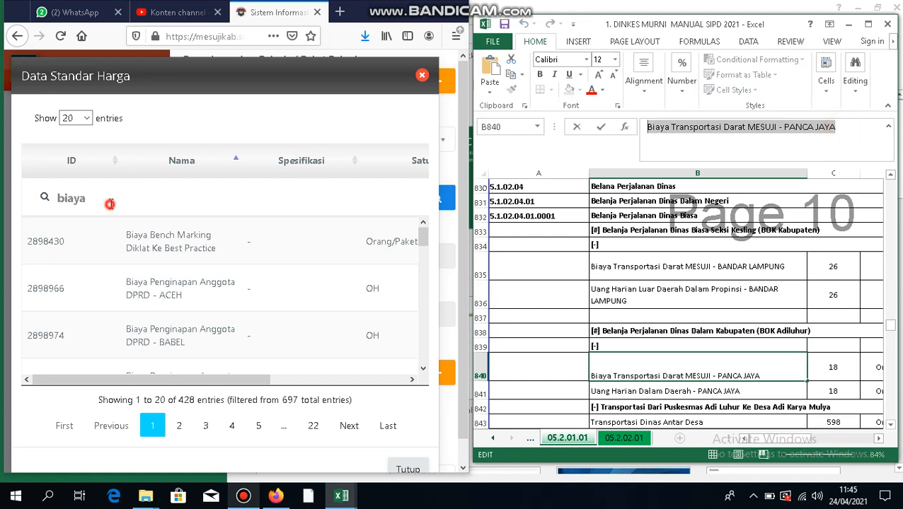
drag(110, 204, 31, 197)
key(ctrl+v)
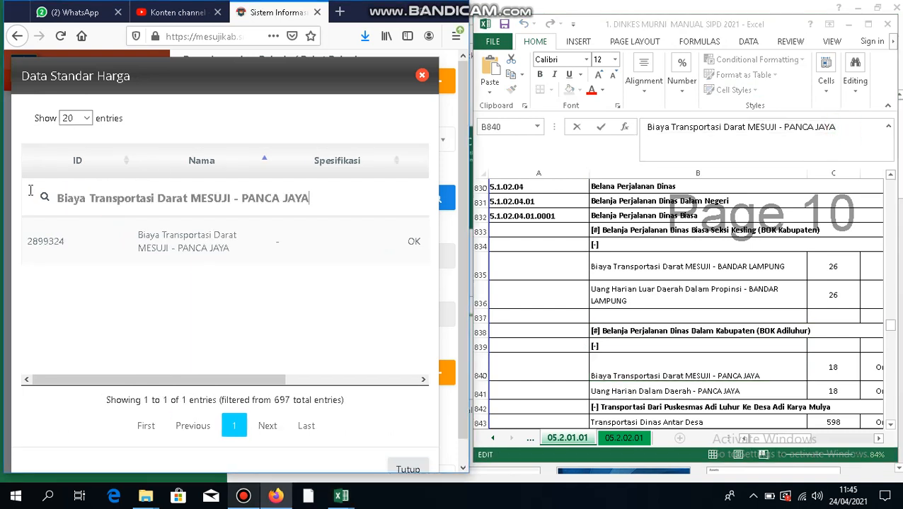
click(190, 244)
scroll(287, 371, down, 3)
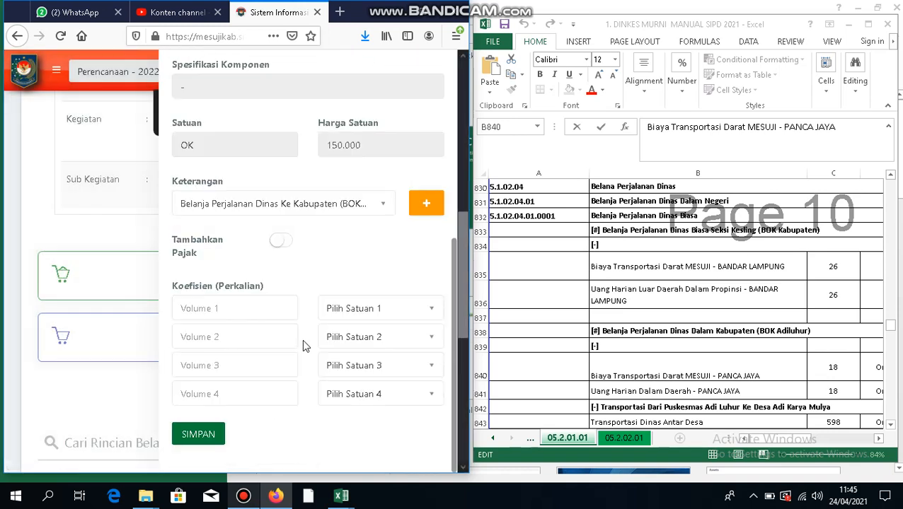
Search the component price list for "Uang Harian Dalam Daerah - PANCA JAYA", copied from Excel cell B841.
scroll(302, 339, up, 3)
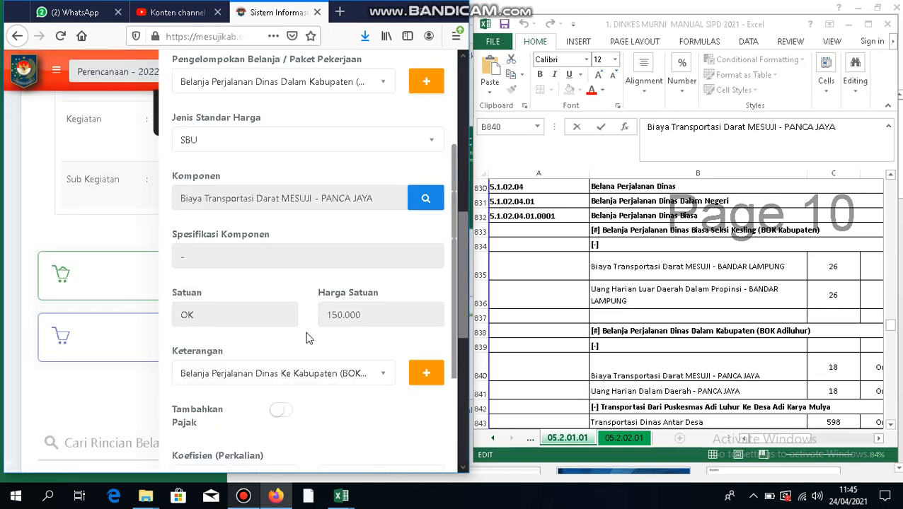
click(423, 200)
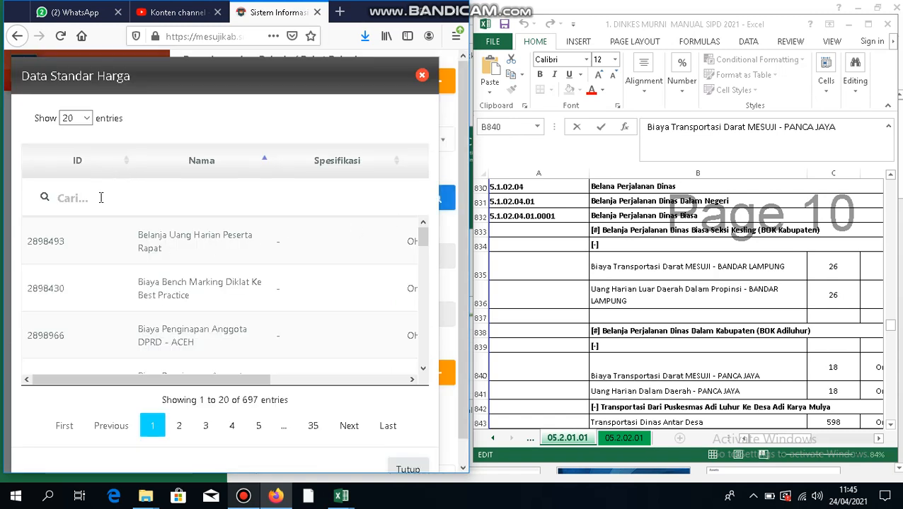
click(101, 198)
click(639, 300)
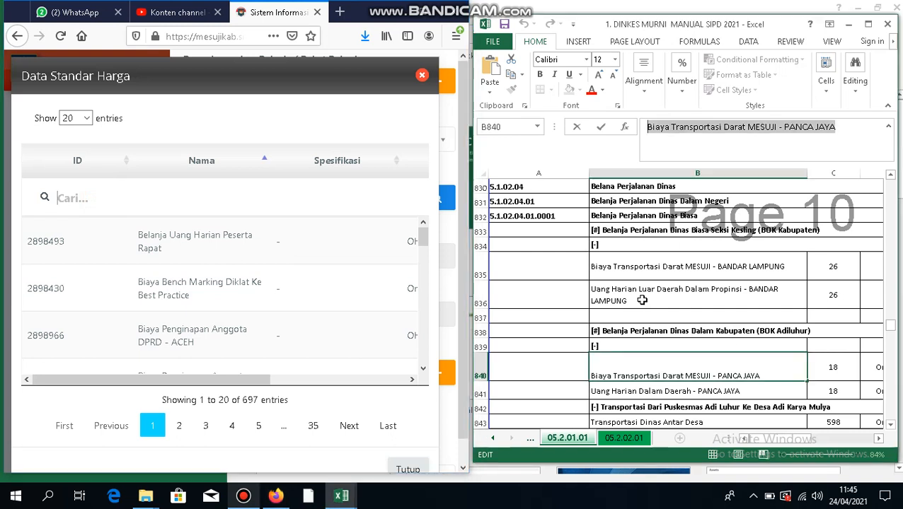
click(648, 387)
click(829, 130)
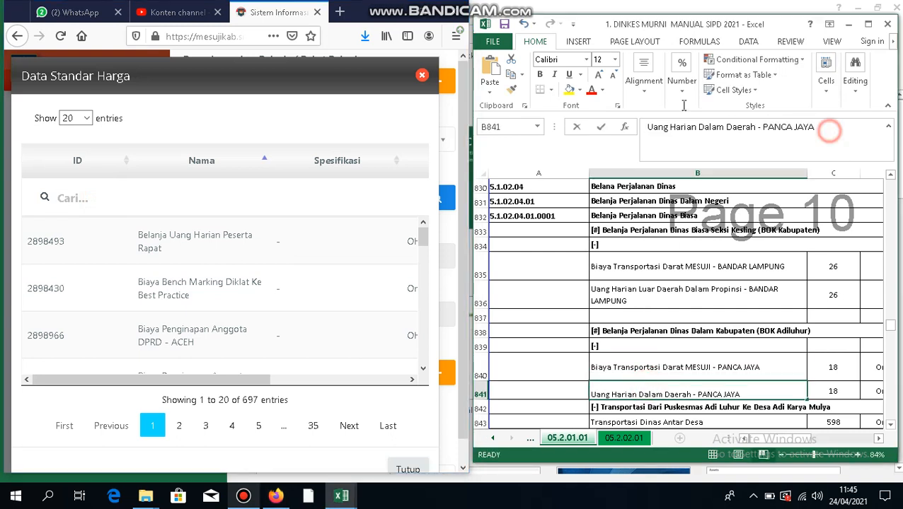
drag(683, 104, 645, 124)
key(ctrl+c)
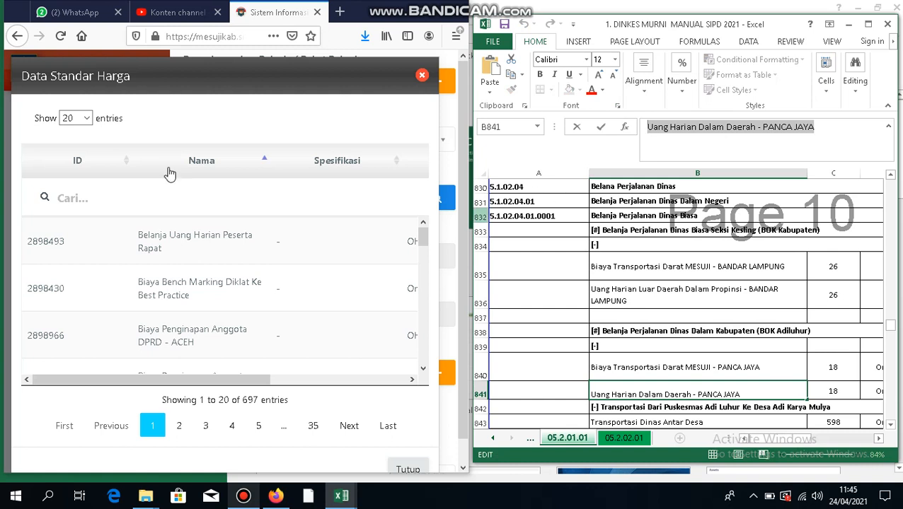
click(133, 196)
key(ctrl+v)
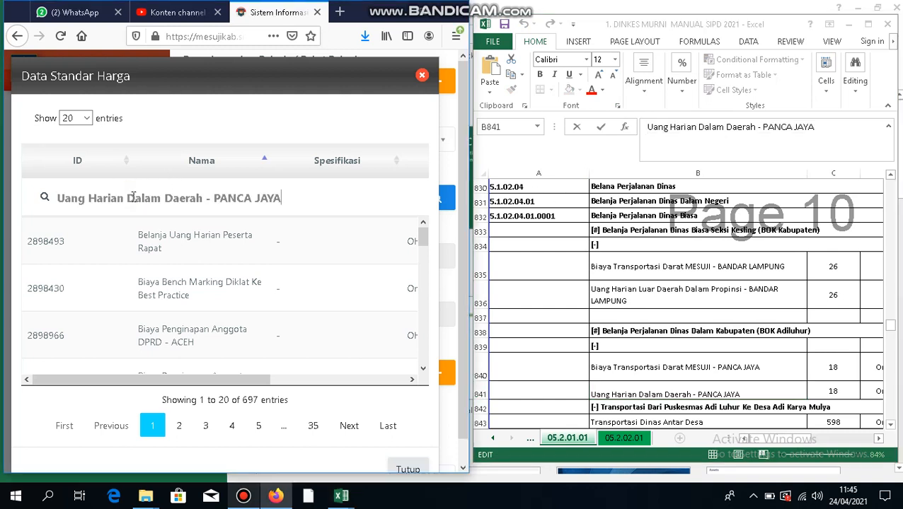
Change the search ending to "mesuji" and choose Uang Harian Dalam Daerah - MESUJI as the Komponen.
drag(220, 198, 308, 212)
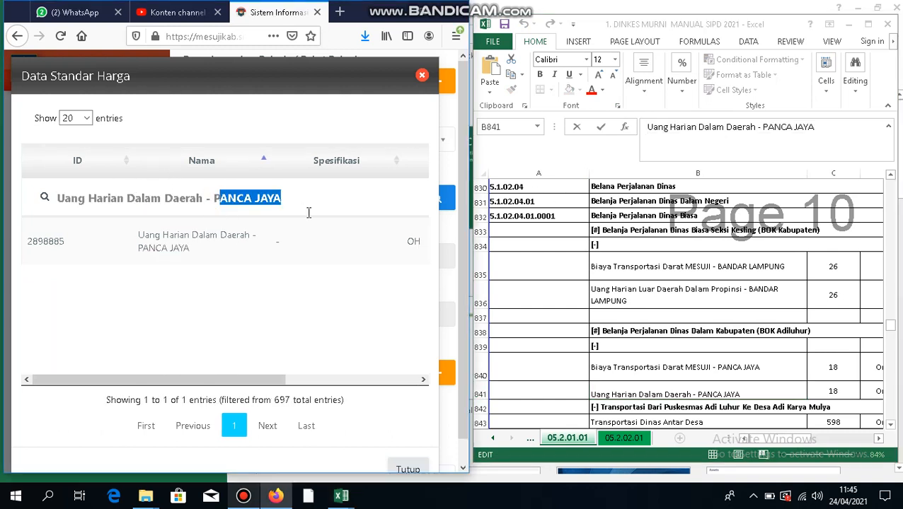
key(BackSpace)
key(BackSpace)
text(mesuj)
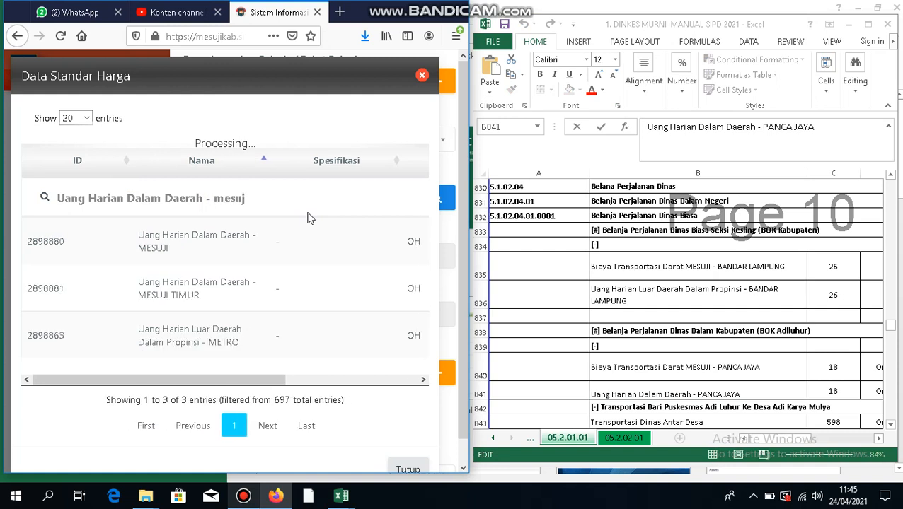
text(i)
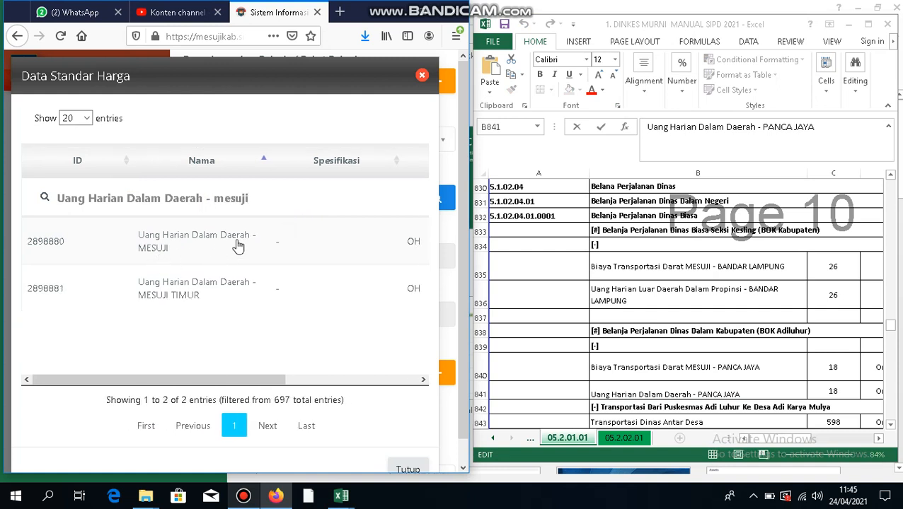
click(156, 255)
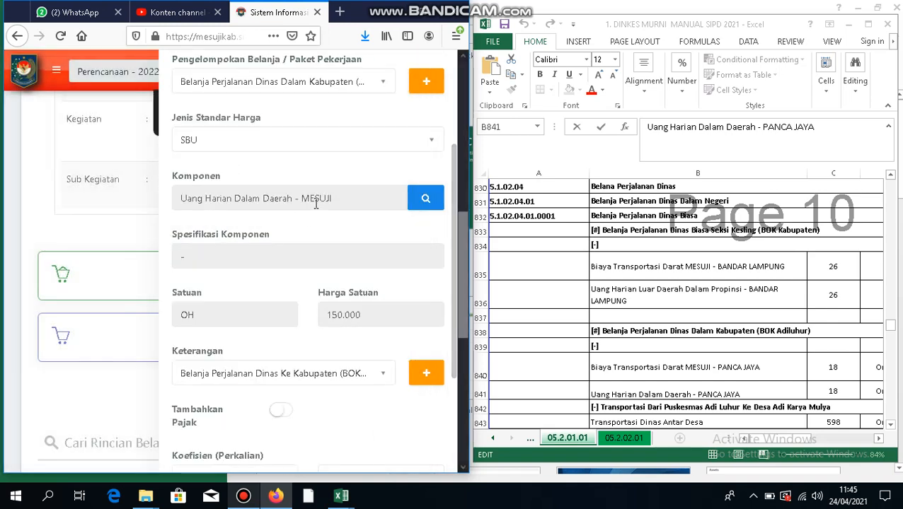
scroll(317, 214, down, 2)
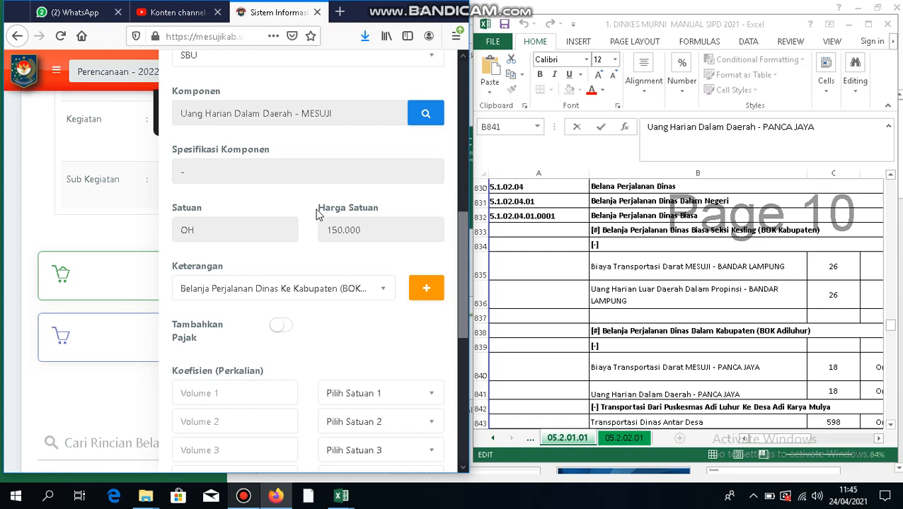
Reopen the component price list and search it for "Transportasi Dinas Antar Desa", copied from Excel cell B843.
scroll(321, 222, up, 3)
click(429, 285)
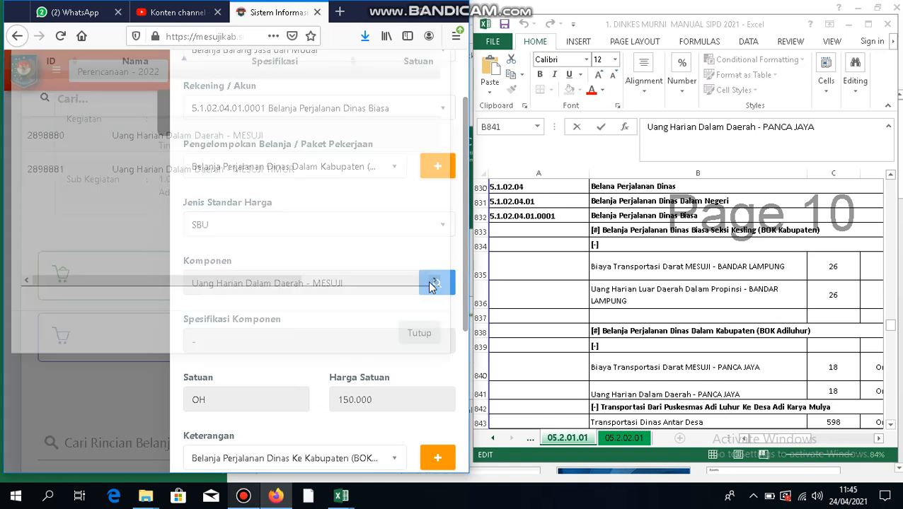
click(124, 199)
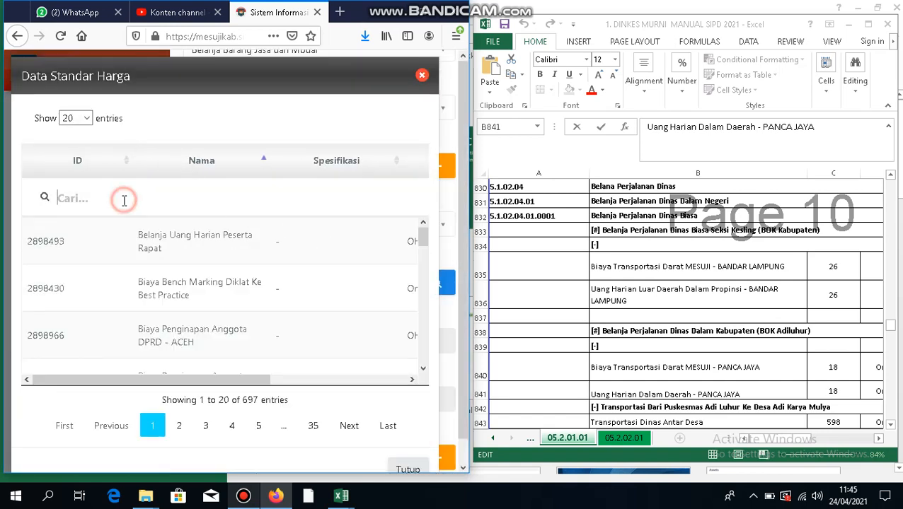
click(685, 380)
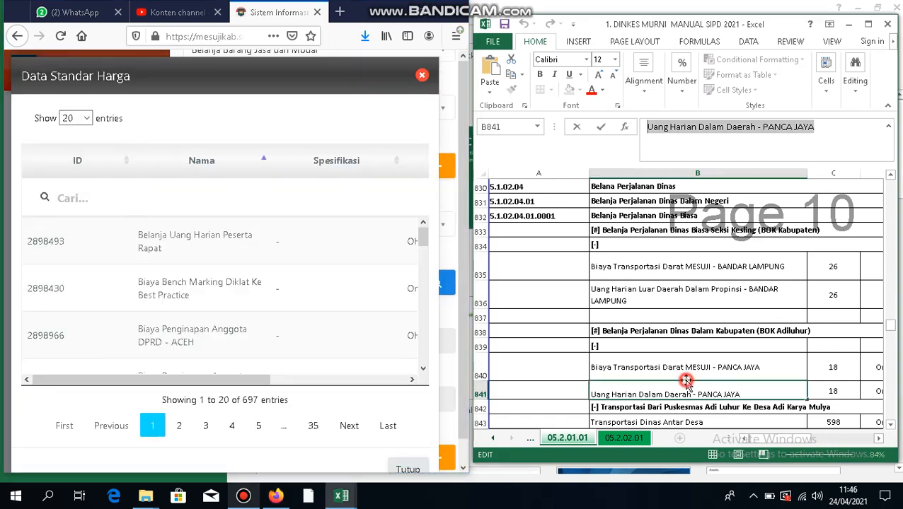
key(Escape)
scroll(685, 379, down, 2)
click(704, 325)
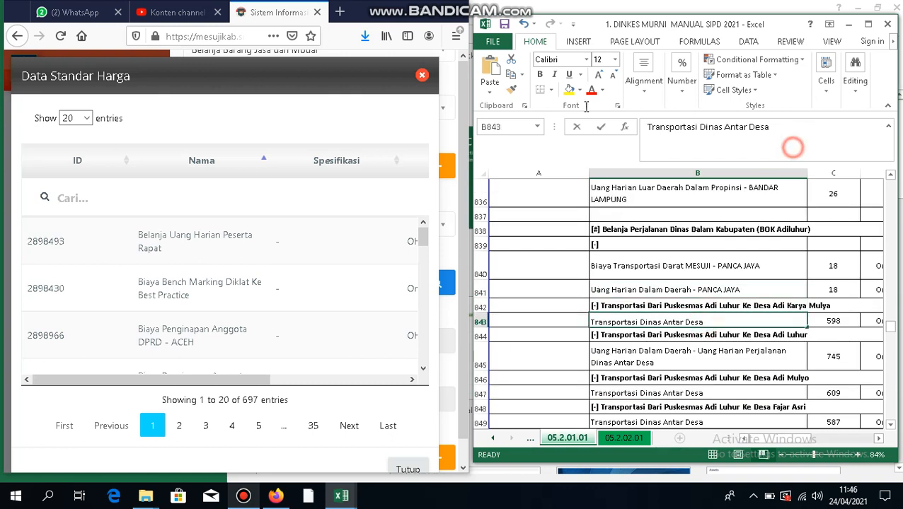
drag(790, 145, 574, 107)
key(ctrl+c)
click(107, 203)
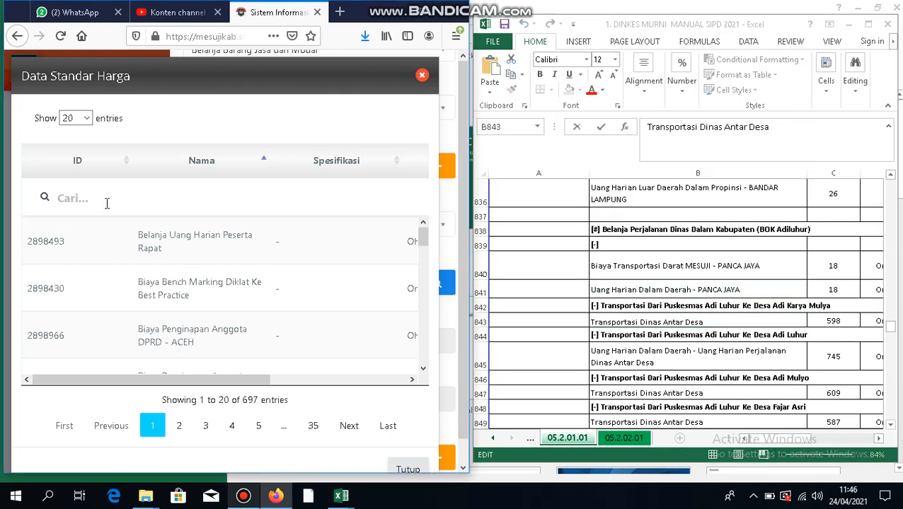
key(ctrl+v)
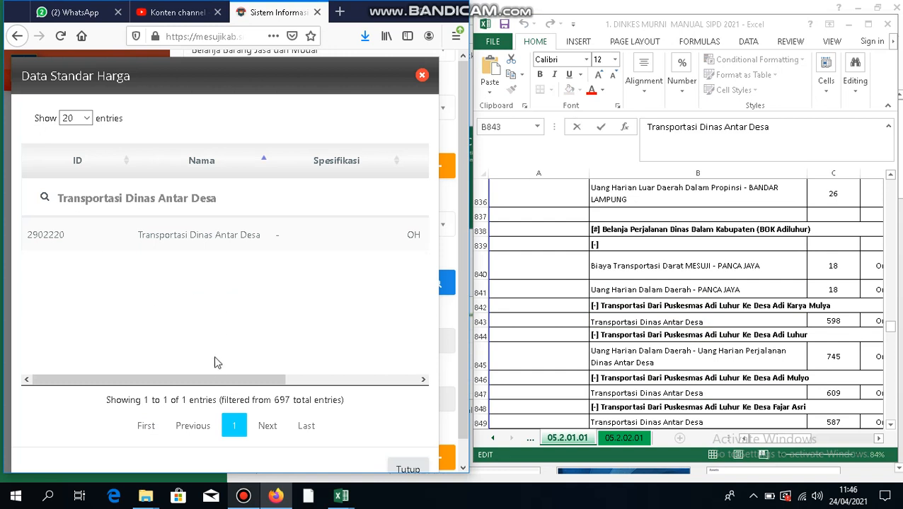
Shorten the search to "Antar Desa" and choose Uang Harian Dalam Daerah - Uang Harian Perjalanan Dinas Antar Desa as the Komponen.
drag(215, 378, 57, 199)
key(BackSpace)
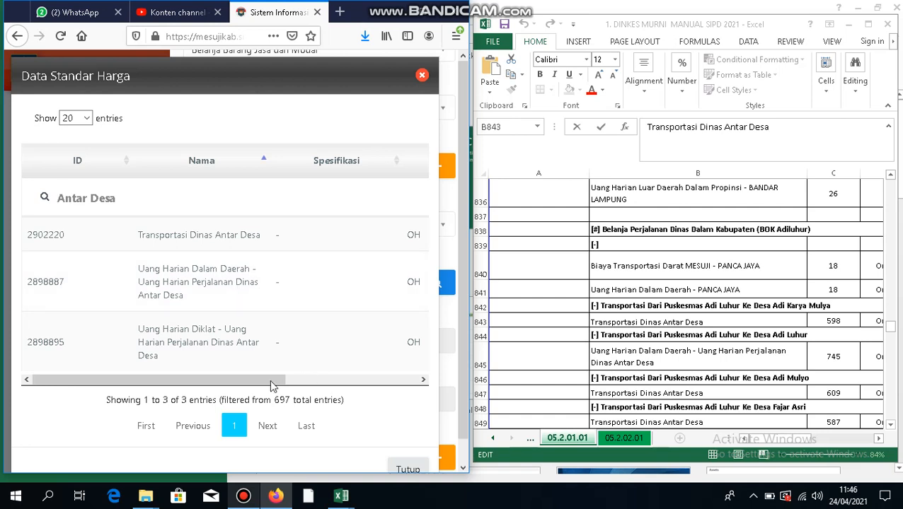
drag(267, 382, 154, 289)
click(154, 292)
scroll(325, 315, down, 3)
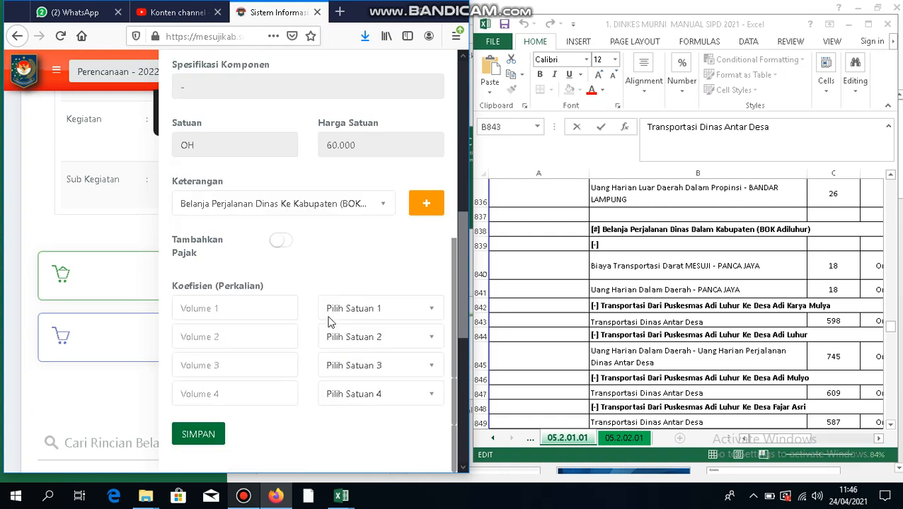
Add and save a new Keterangan "Transportasi Dari Puskesmas Adi Luhur Ke Desa Adi Luhur", copied from Excel cell B844 without the "[-]" prefix.
scroll(329, 321, up, 2)
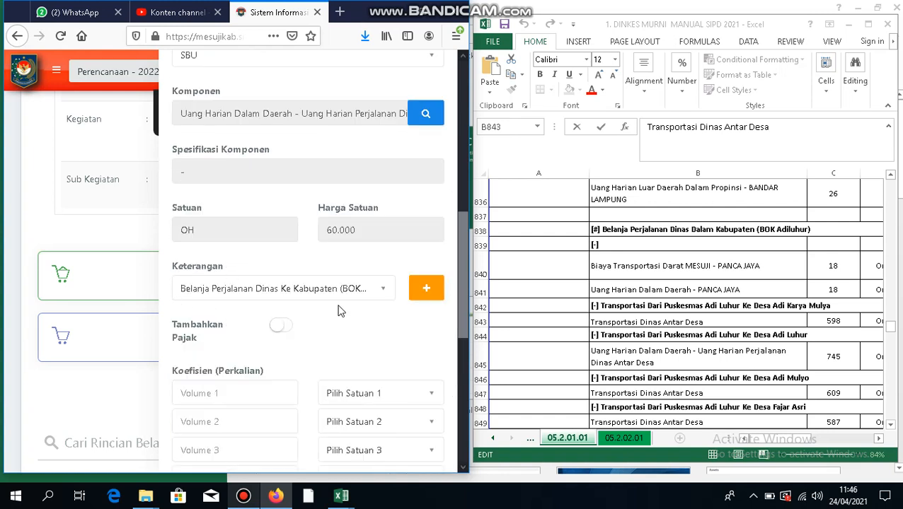
scroll(338, 310, up, 2)
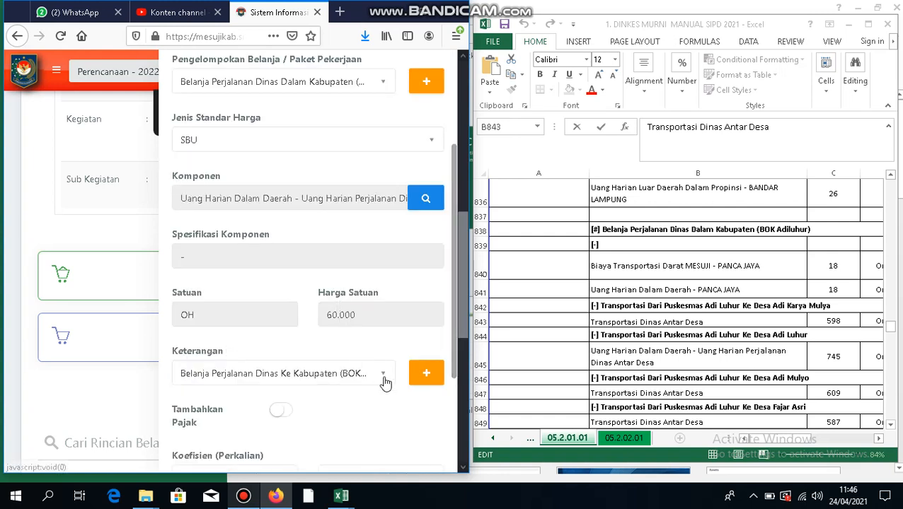
click(425, 377)
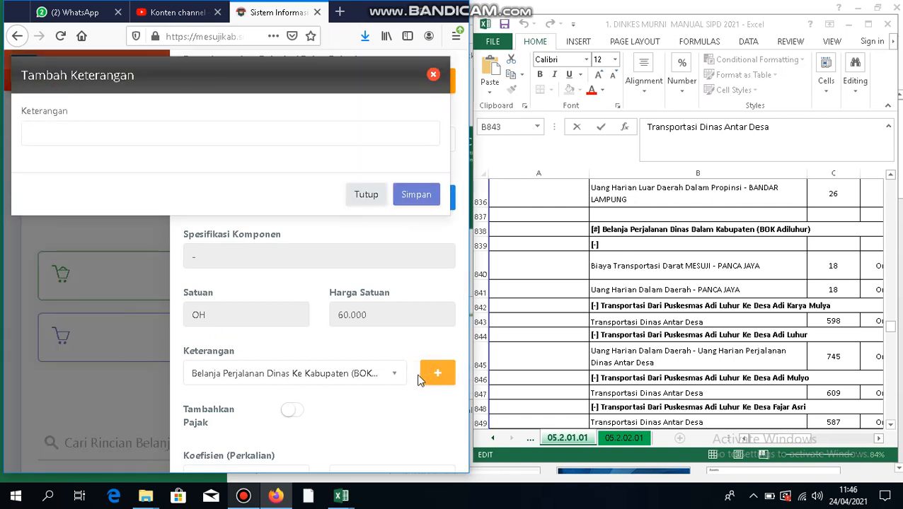
click(685, 376)
click(652, 332)
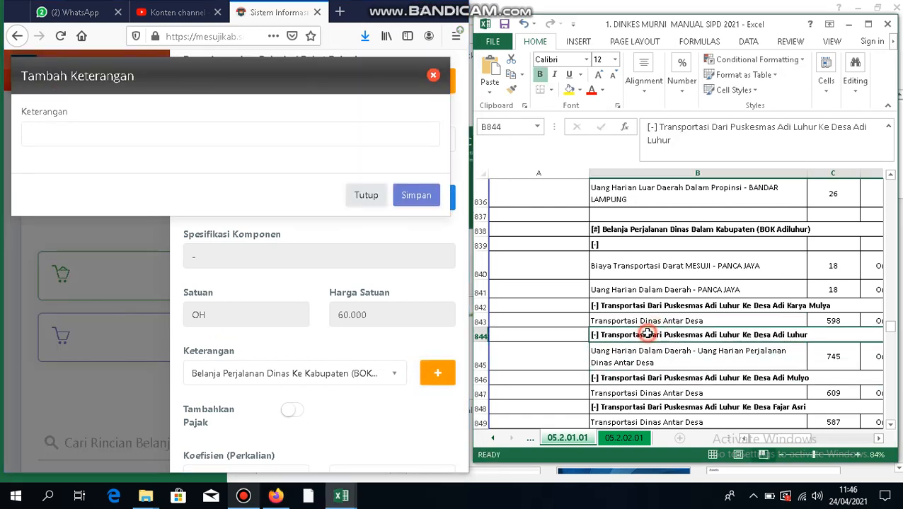
drag(659, 127, 716, 159)
key(ctrl+c)
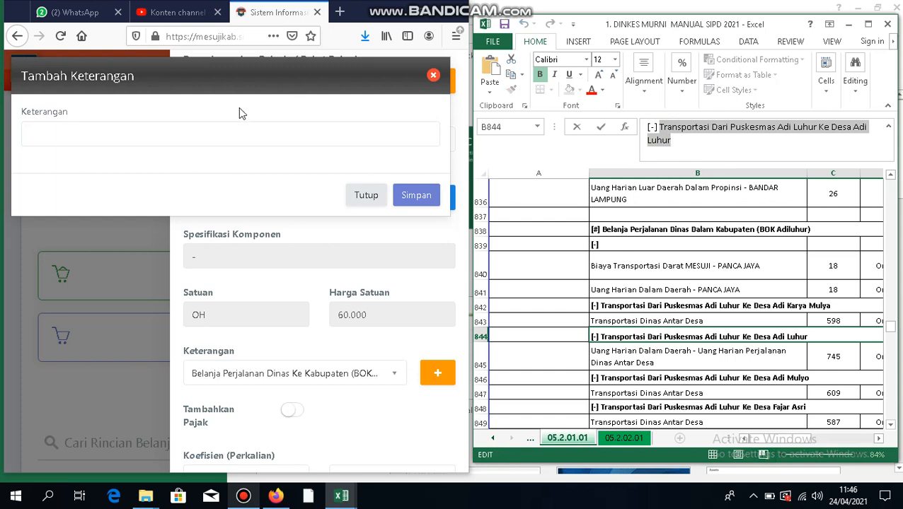
click(190, 134)
key(ctrl+v)
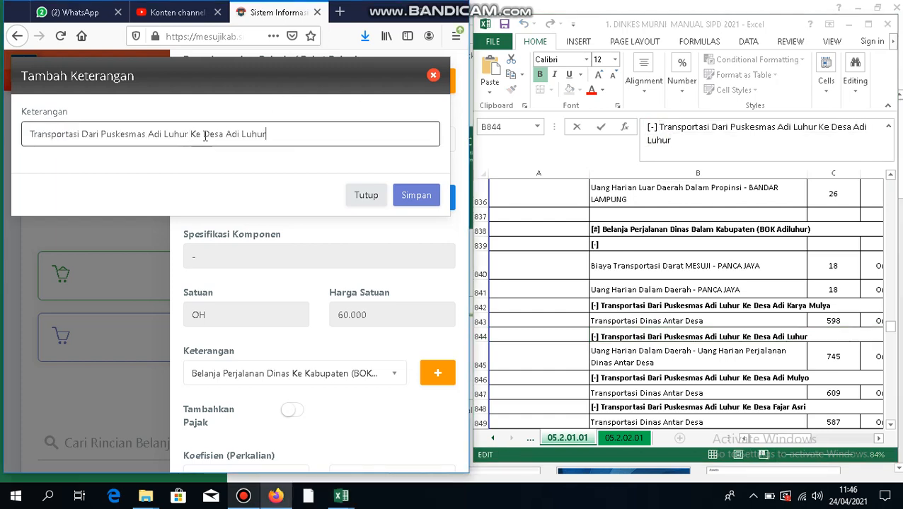
click(425, 199)
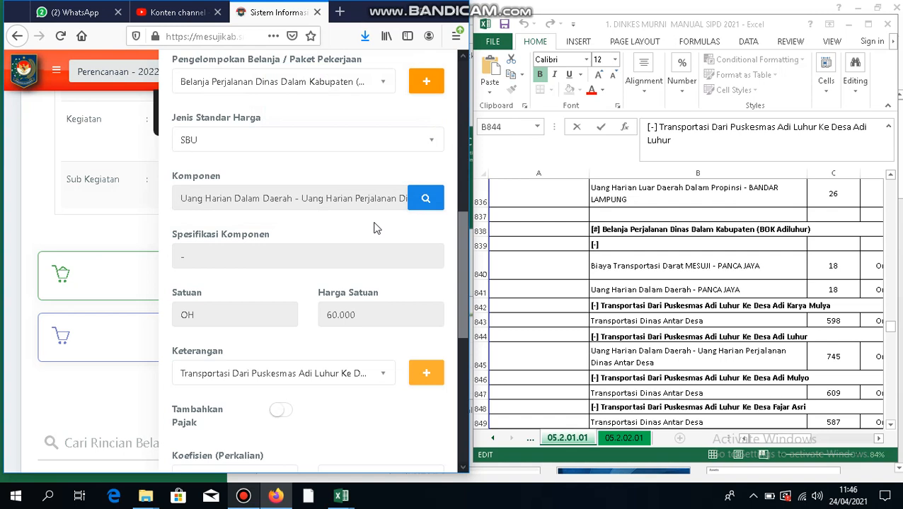
scroll(340, 294, up, 2)
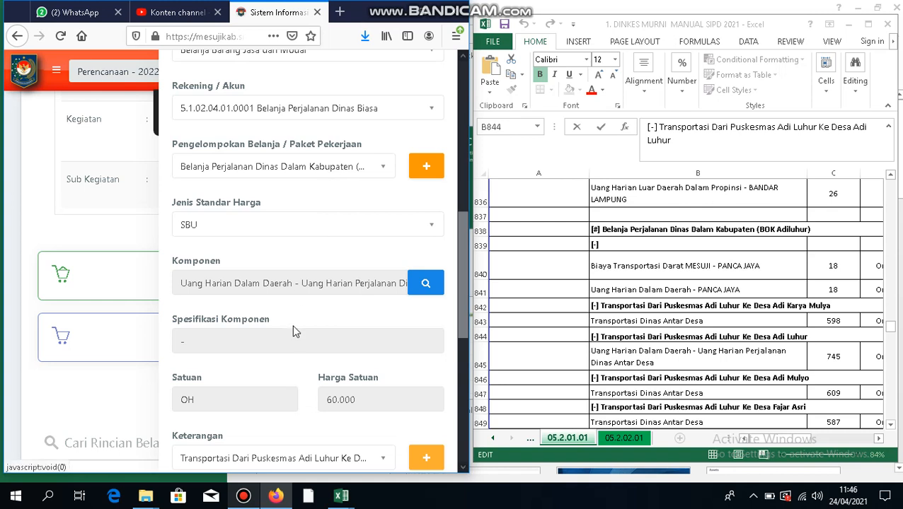
click(425, 284)
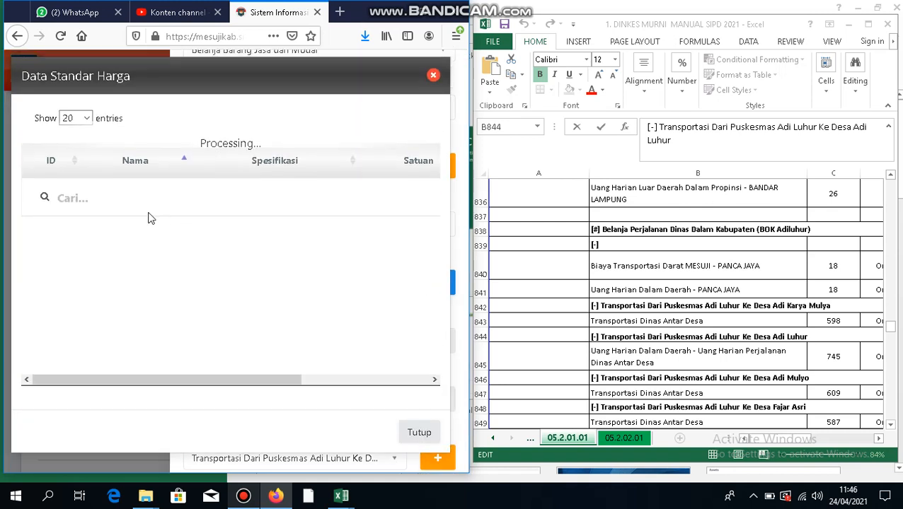
click(121, 200)
click(422, 75)
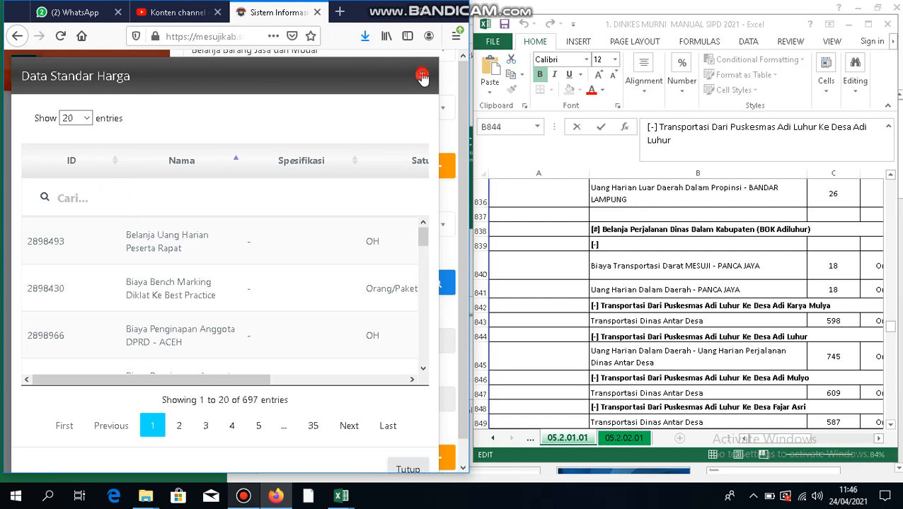
click(362, 307)
scroll(363, 307, down, 3)
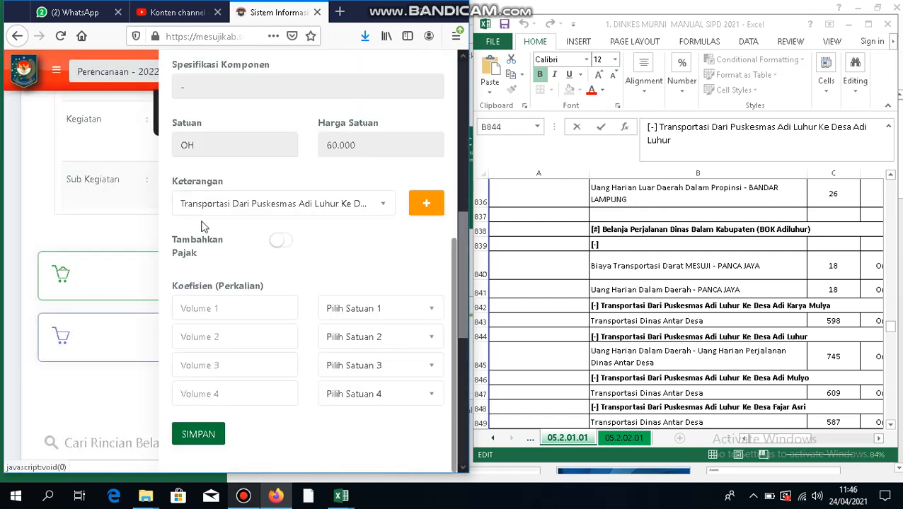
click(594, 307)
click(349, 246)
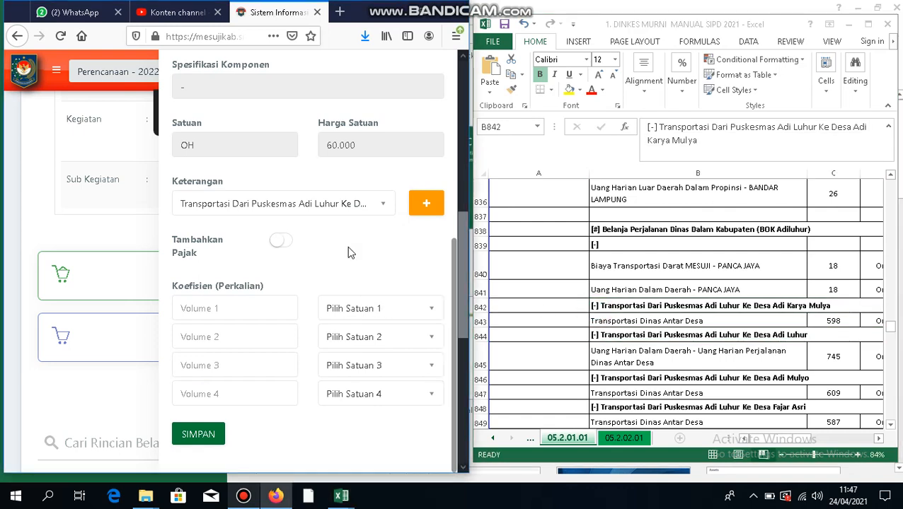
scroll(348, 251, up, 5)
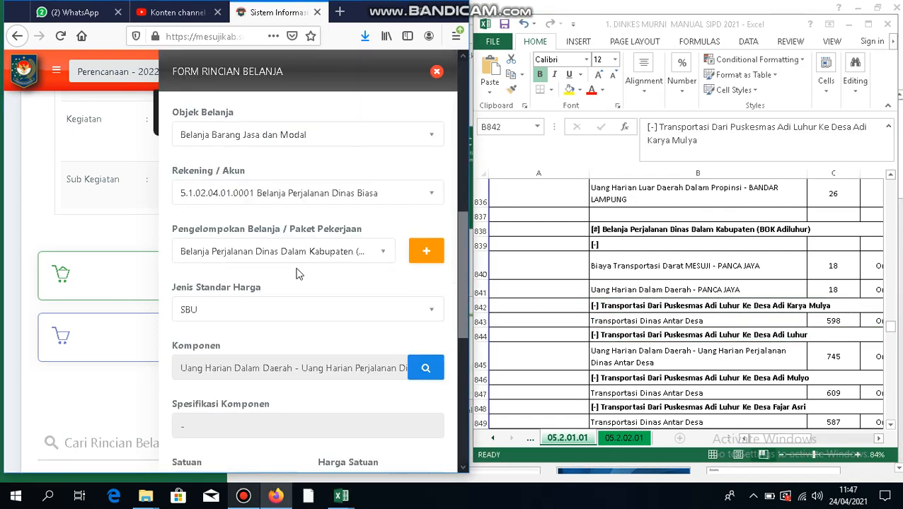
click(376, 255)
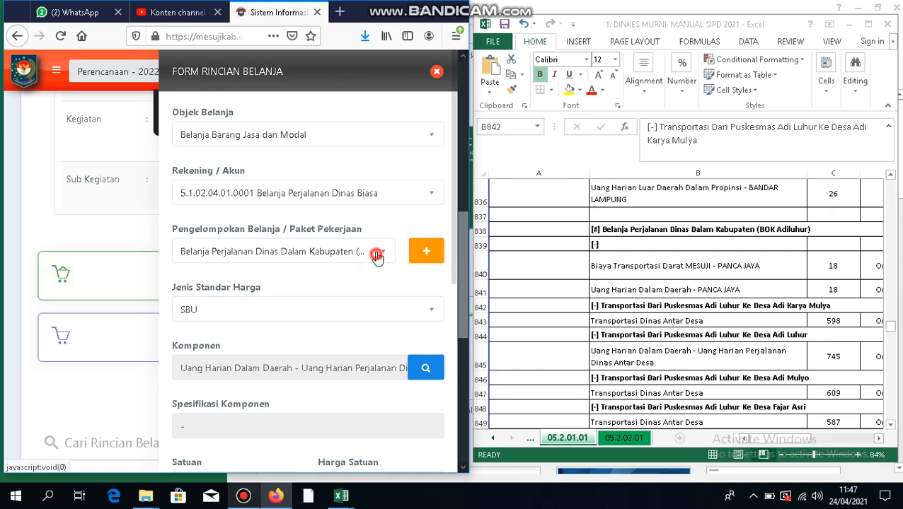
click(422, 253)
click(65, 128)
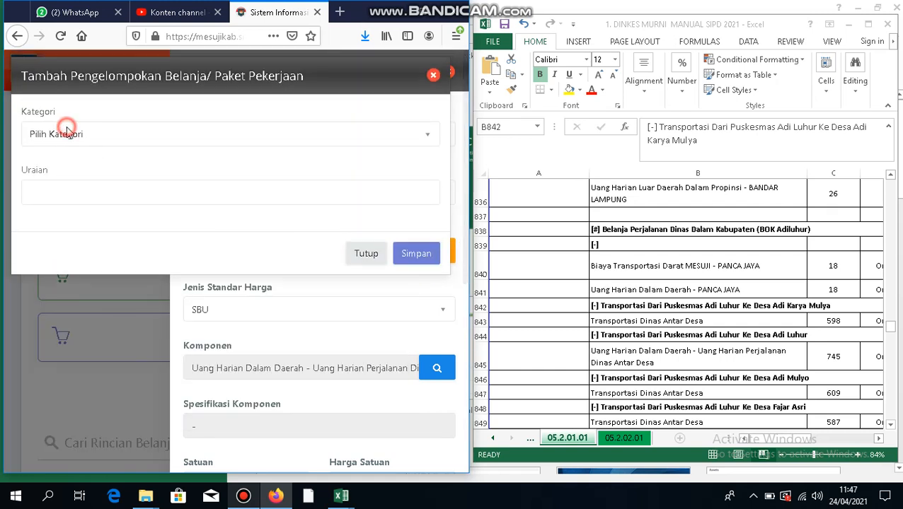
click(313, 296)
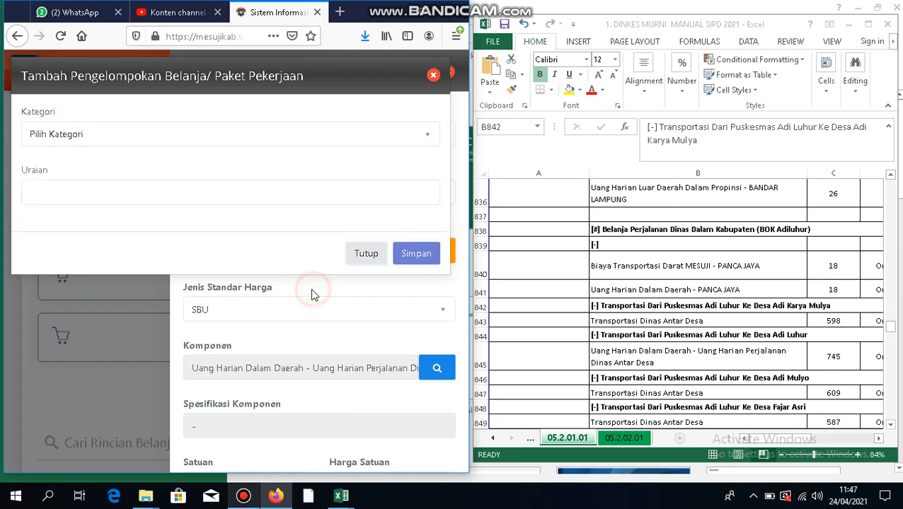
click(433, 74)
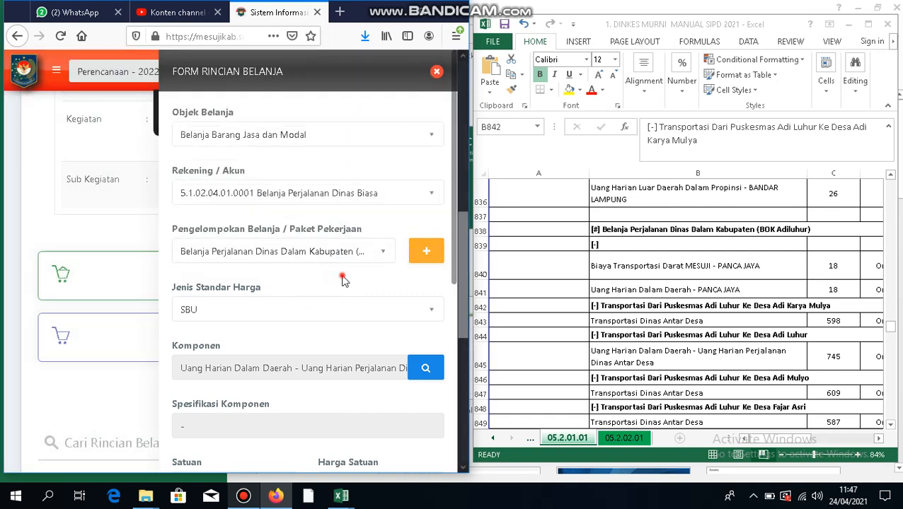
Review the filled-in expenditure form, including the Jenis Standar Harga options, the Keterangan and the Koefisien fields.
scroll(342, 277, down, 3)
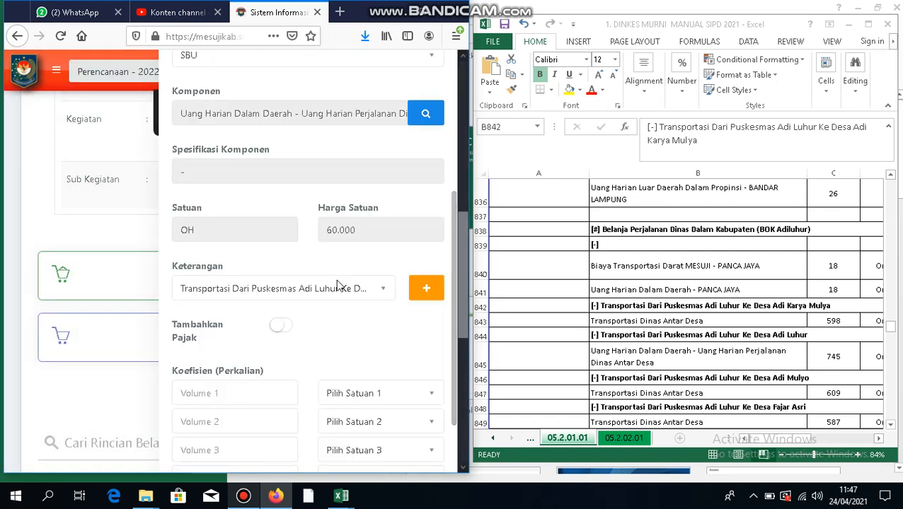
scroll(339, 283, down, 1)
scroll(337, 284, up, 4)
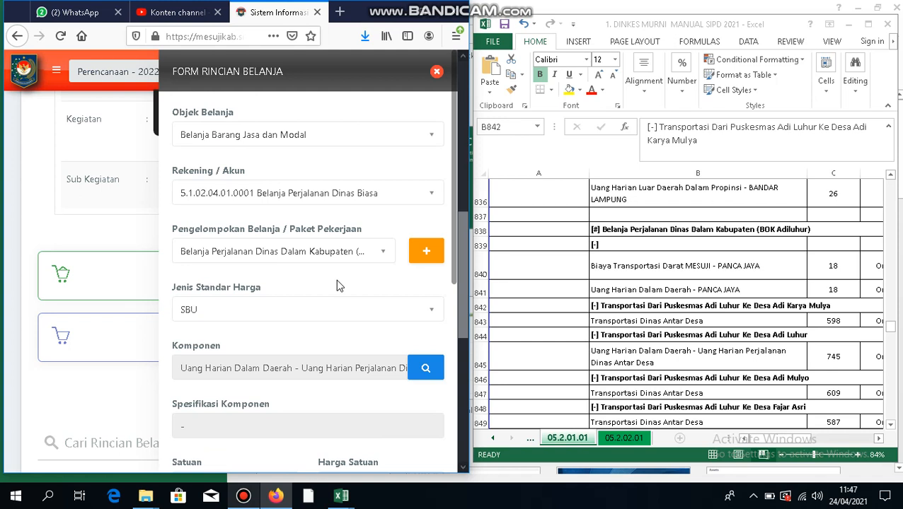
click(423, 317)
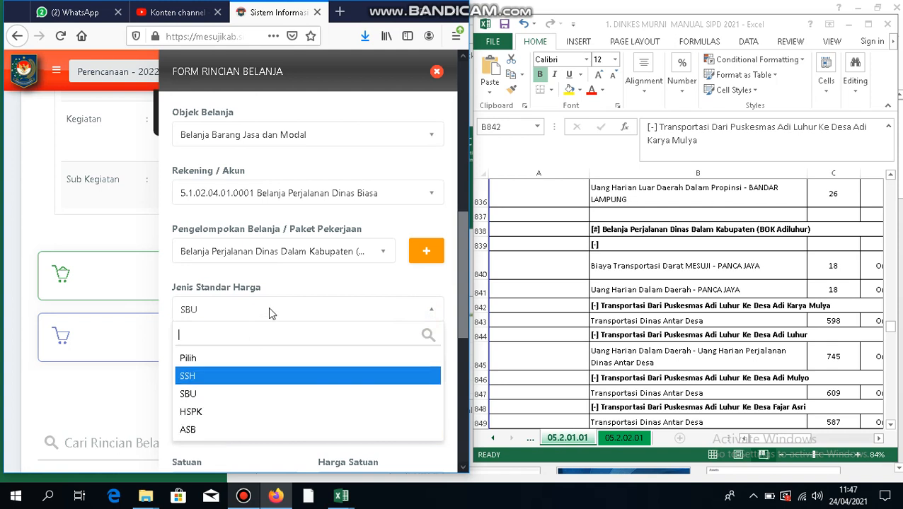
click(293, 285)
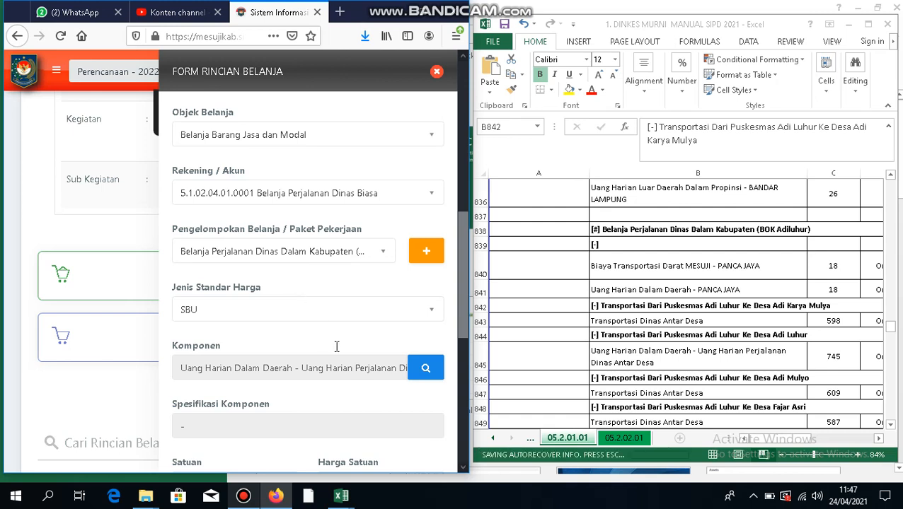
scroll(337, 346, down, 5)
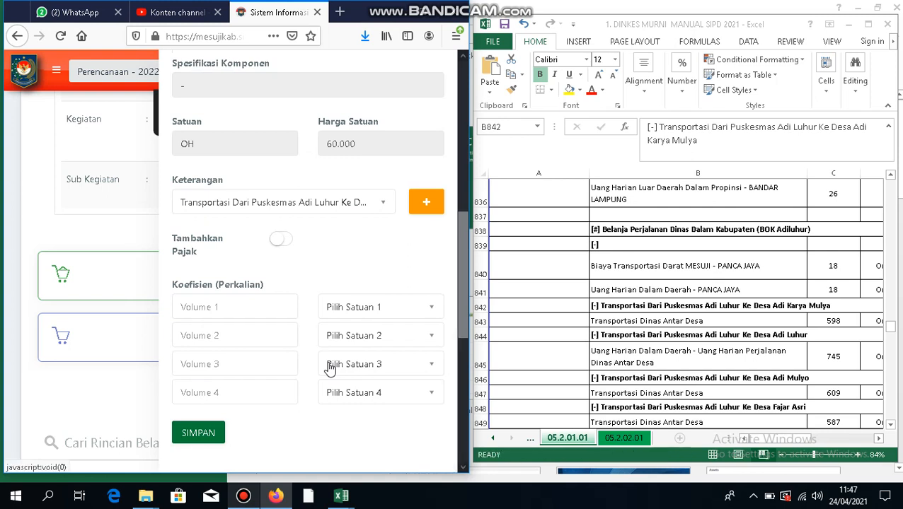
scroll(330, 368, up, 2)
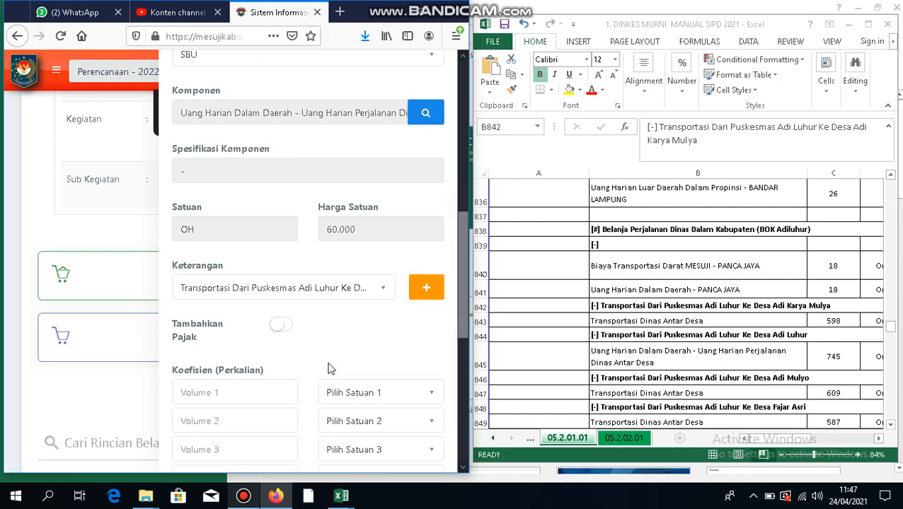
Look through the Belanja Perjalanan Dinas Dalam Kabupaten groups and neighbouring expenditure rows in Excel sheet 05.2.01.01.
click(655, 336)
scroll(655, 339, down, 5)
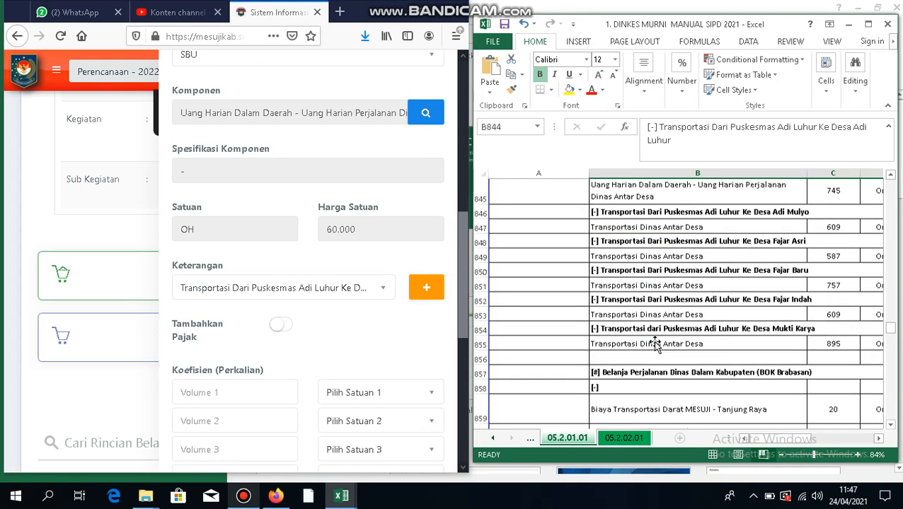
scroll(655, 342, down, 7)
scroll(651, 341, down, 6)
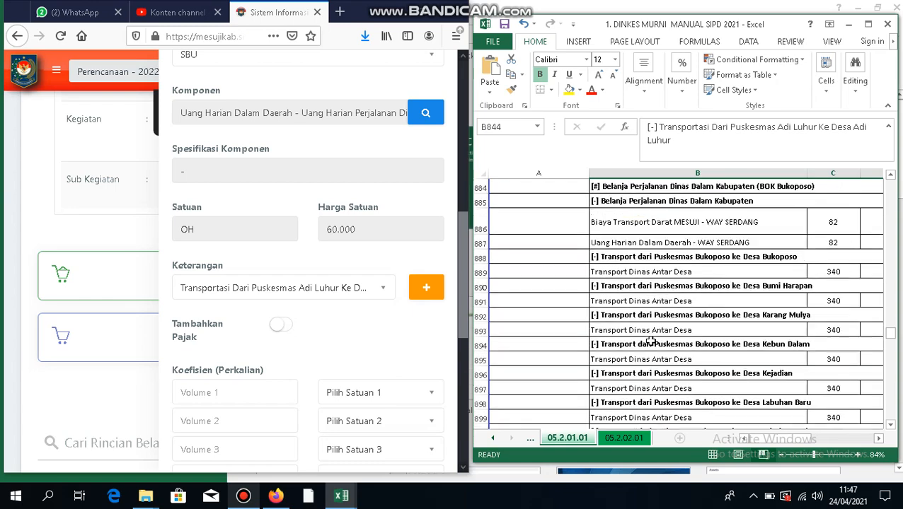
scroll(649, 341, up, 17)
scroll(649, 342, up, 20)
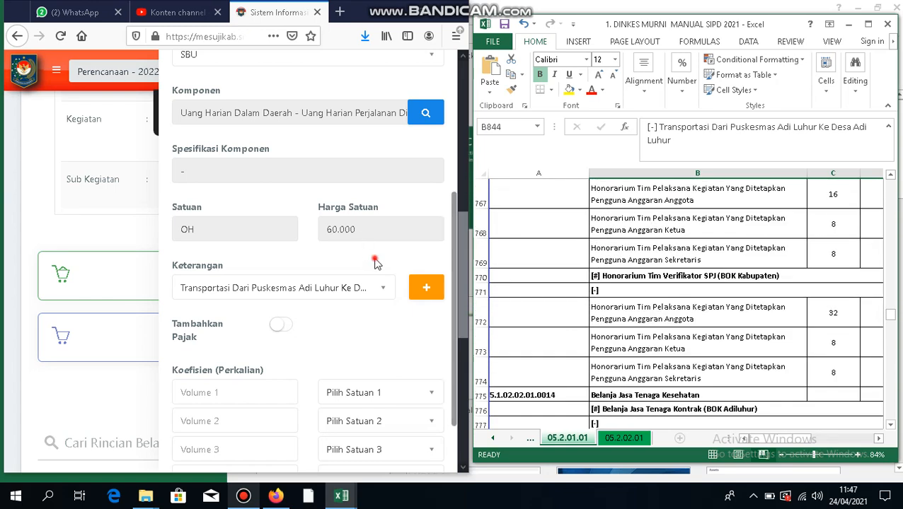
Recheck the expenditure form from Objek Belanja to Koefisien and close it without saving the entry.
scroll(303, 205, up, 4)
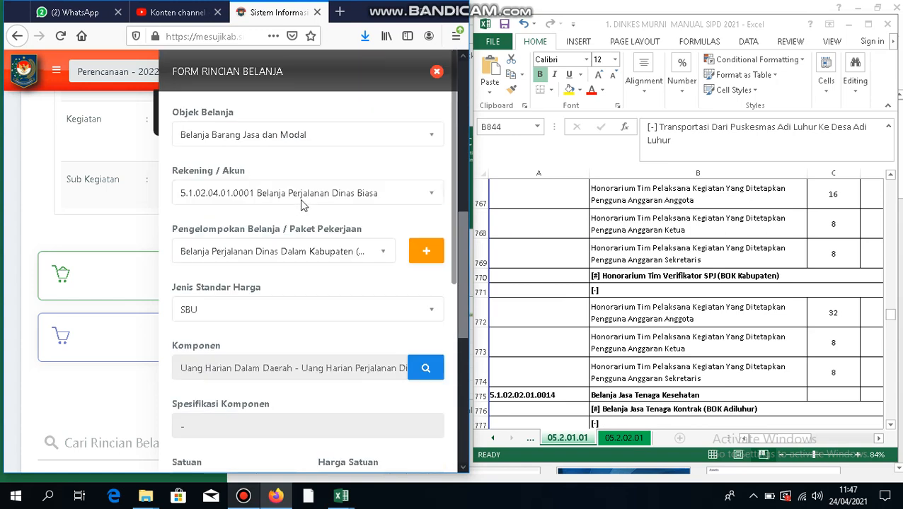
scroll(180, 447, down, 5)
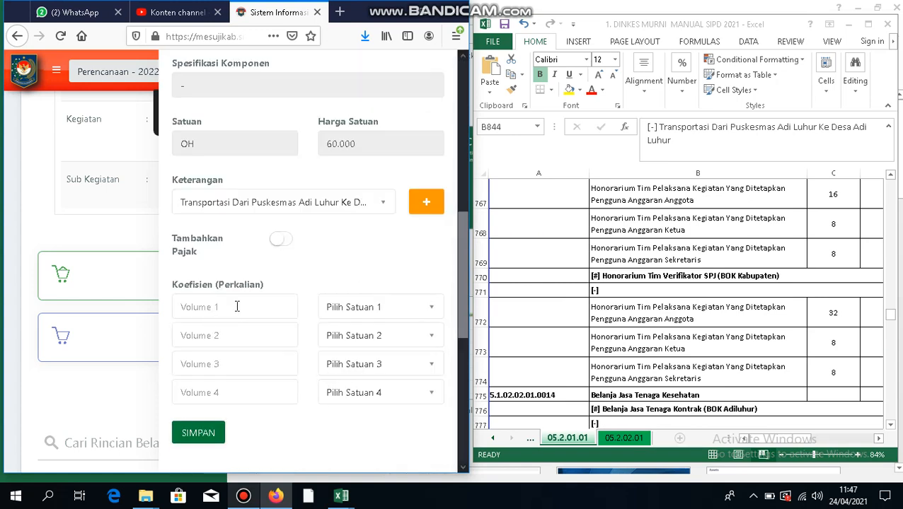
scroll(358, 244, up, 5)
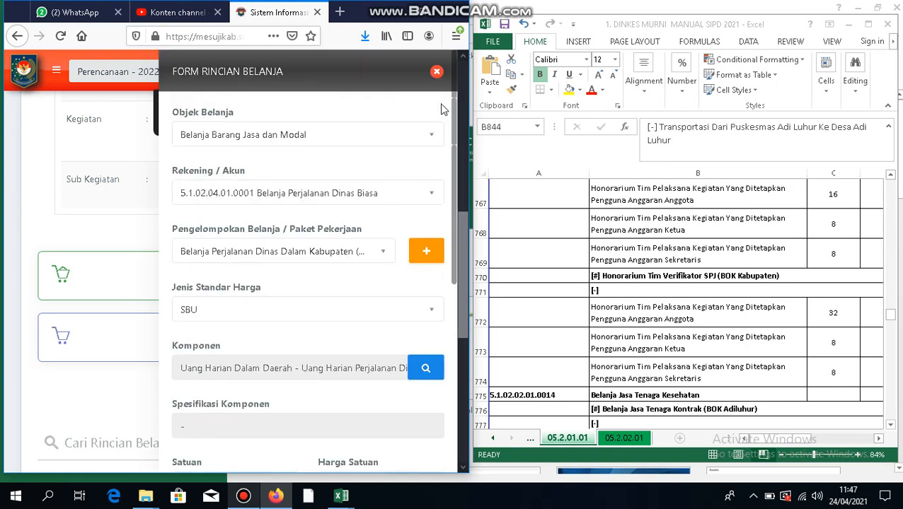
click(436, 71)
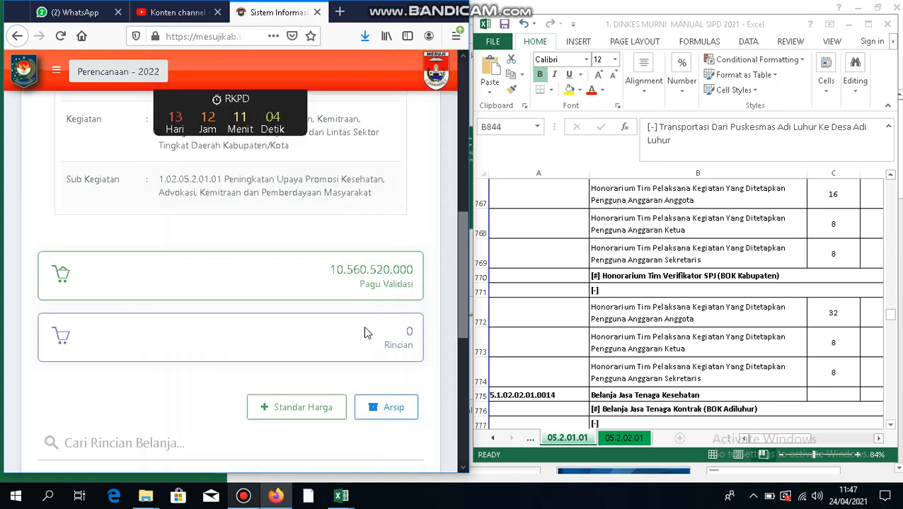
scroll(341, 308, down, 4)
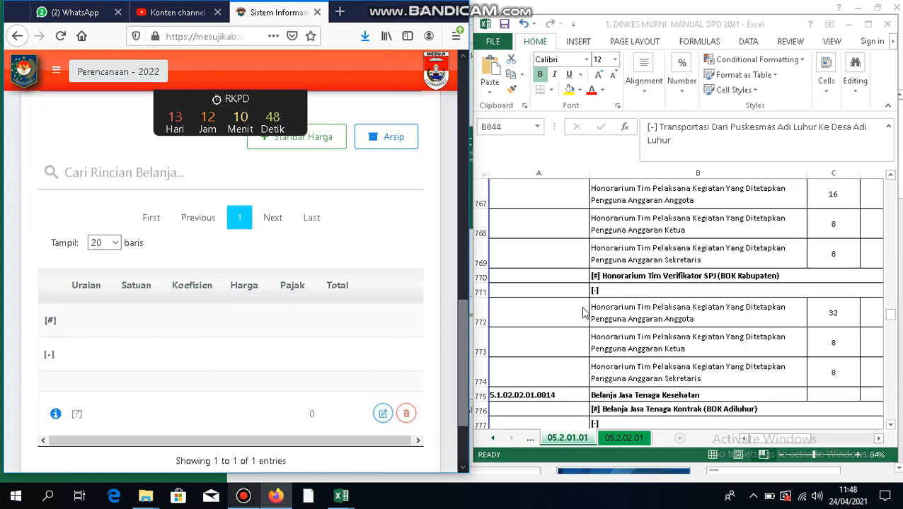
click(386, 420)
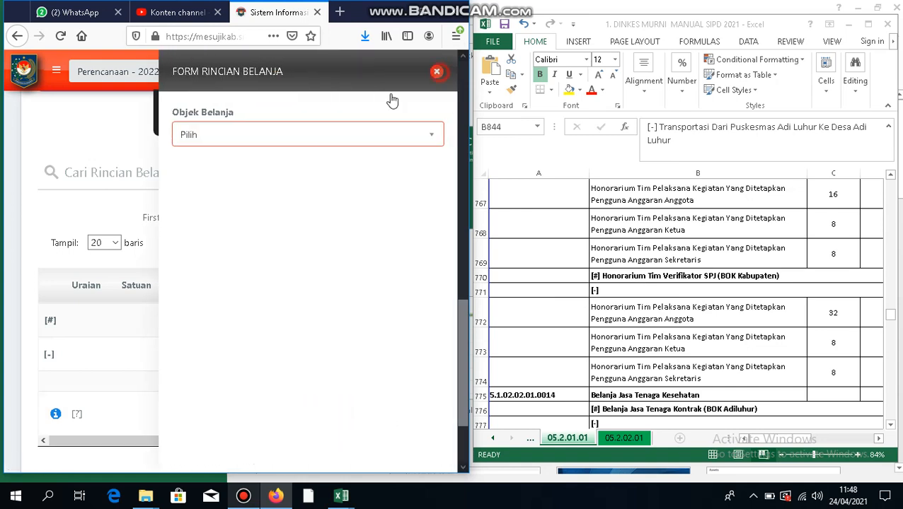
click(437, 71)
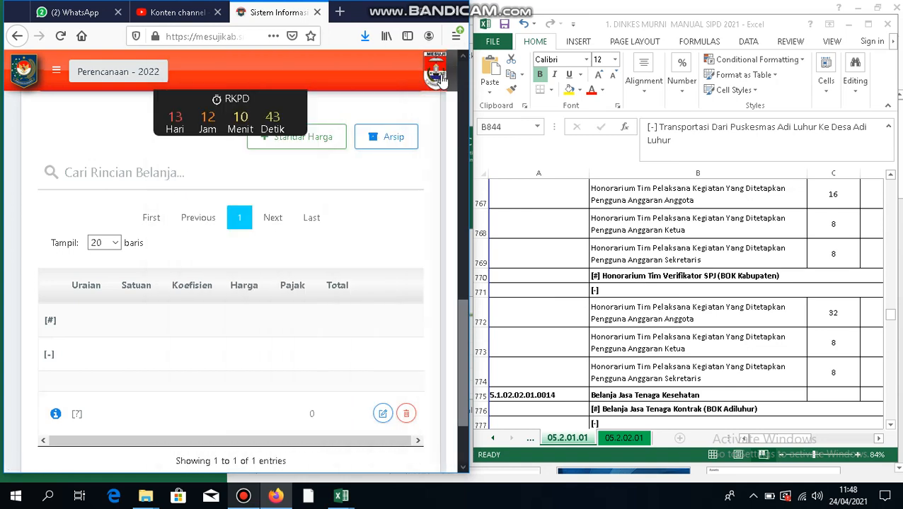
Maximize the browser window and return from the sub kegiatan details to the Dinas Kesehatan Kegiatan / Sub Kegiatan Belanja list.
click(434, 20)
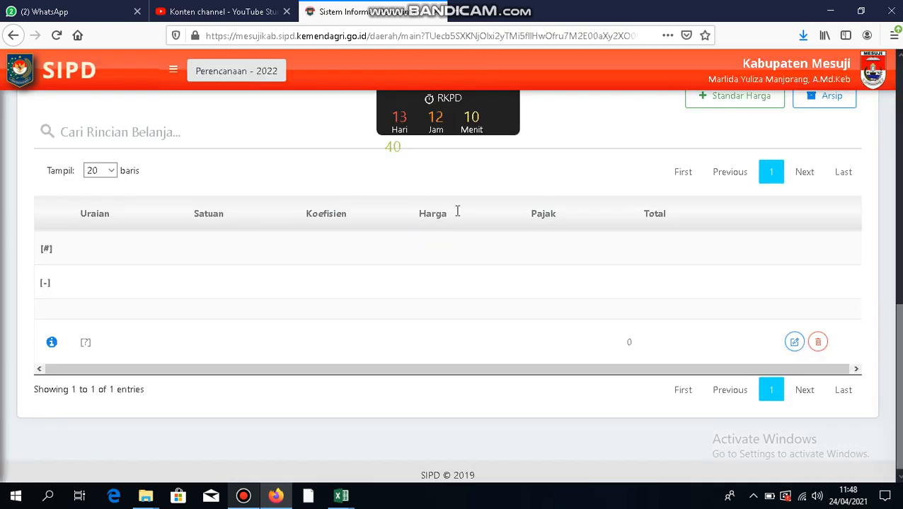
scroll(720, 237, up, 7)
scroll(720, 241, down, 3)
scroll(720, 242, up, 5)
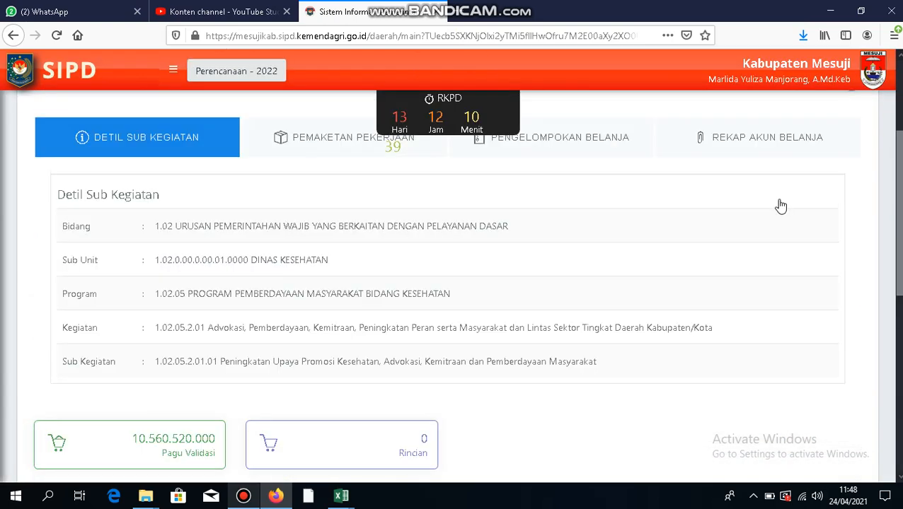
click(851, 137)
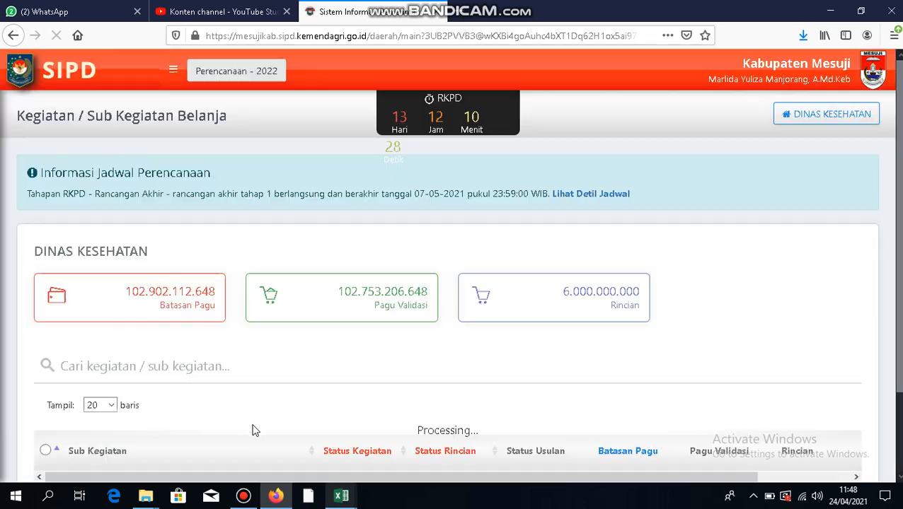
Open the printable Rincian Belanja report for sub kegiatan 1.02.05.2.01.01 Peningkatan Upaya Promosi Kesehatan and cancel the printing.
scroll(261, 436, down, 2)
scroll(247, 418, down, 2)
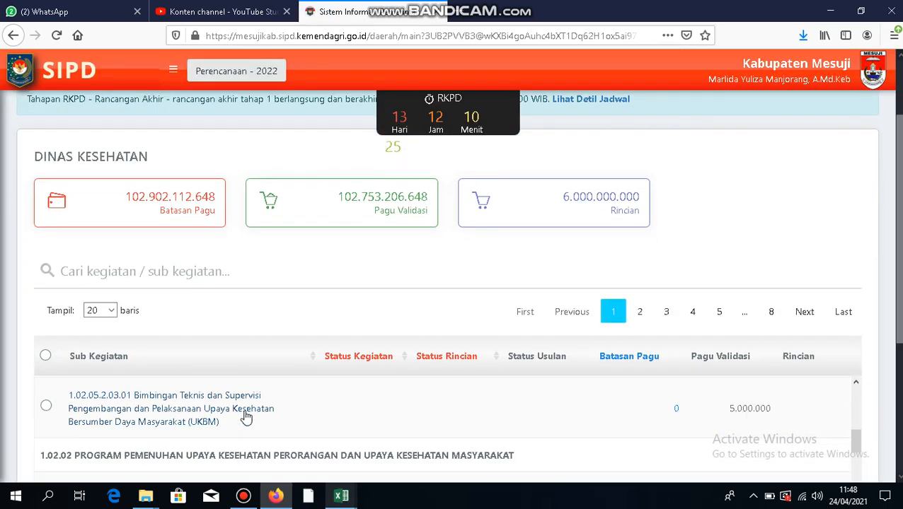
scroll(238, 433, up, 2)
scroll(262, 338, down, 4)
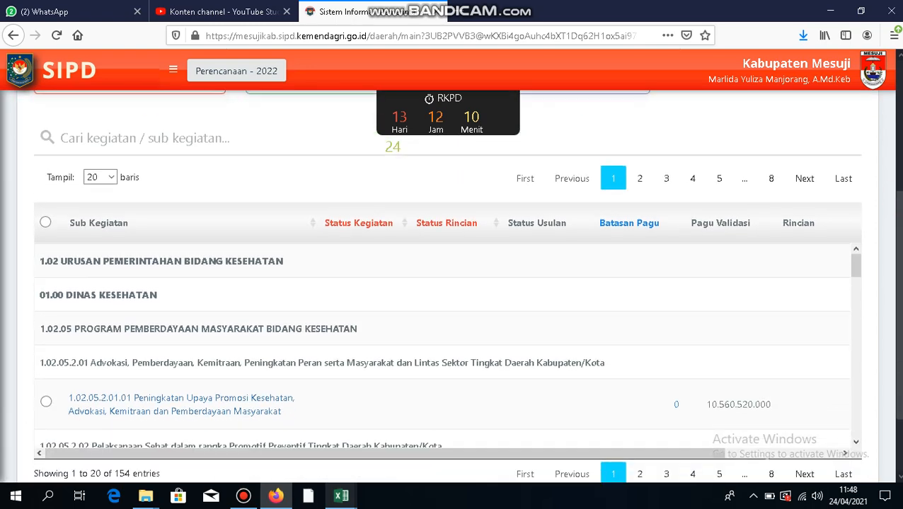
drag(281, 408, 393, 409)
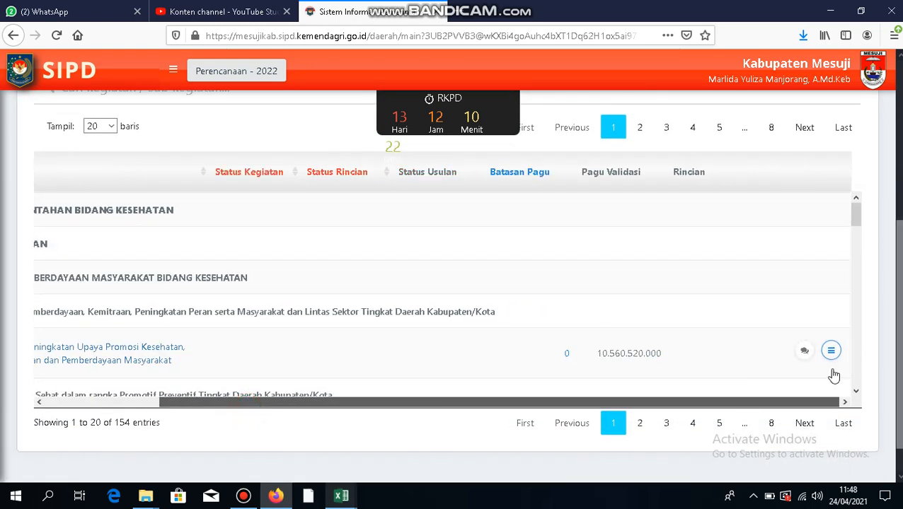
click(831, 350)
click(801, 323)
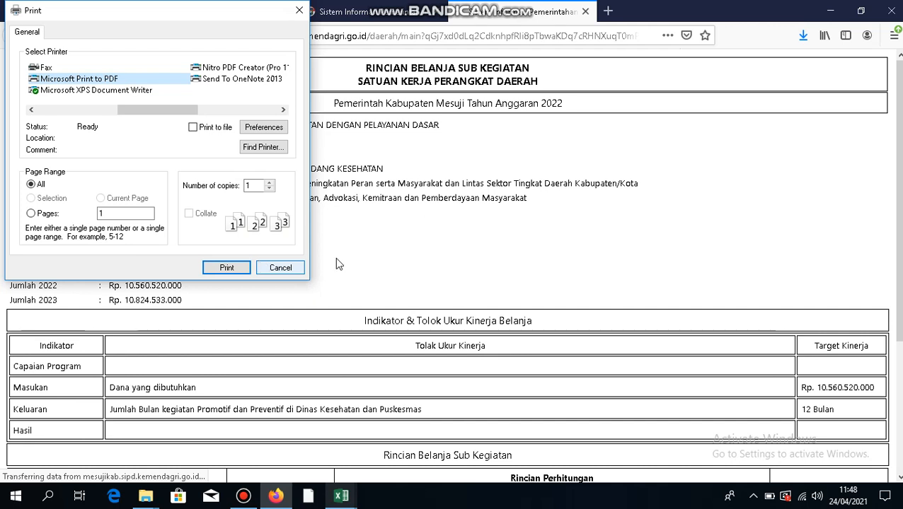
click(291, 269)
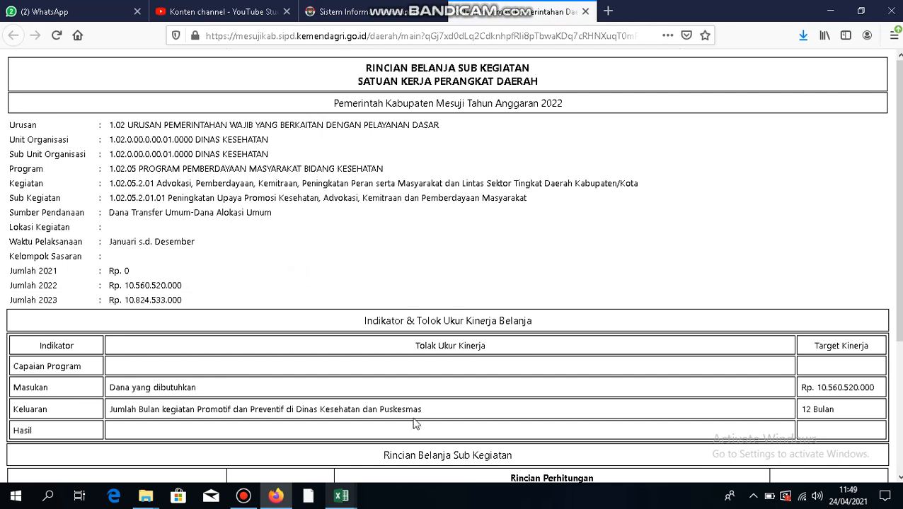
click(240, 498)
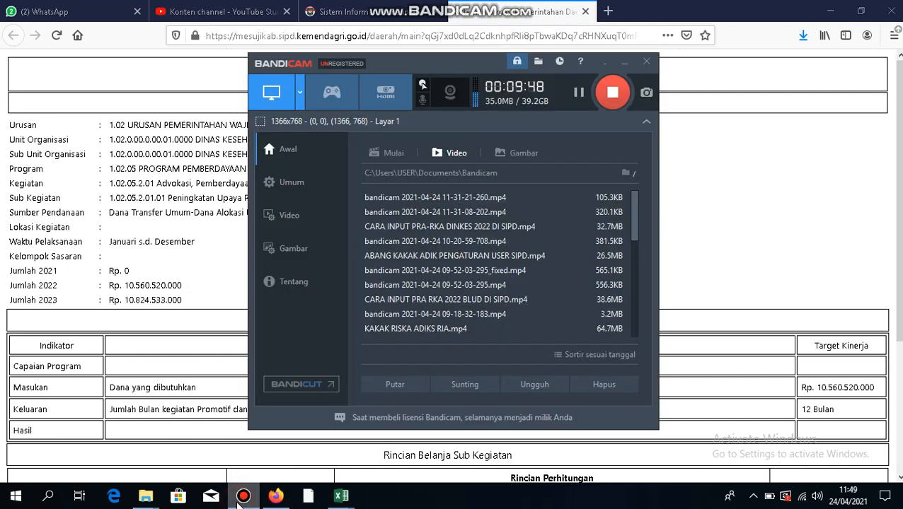